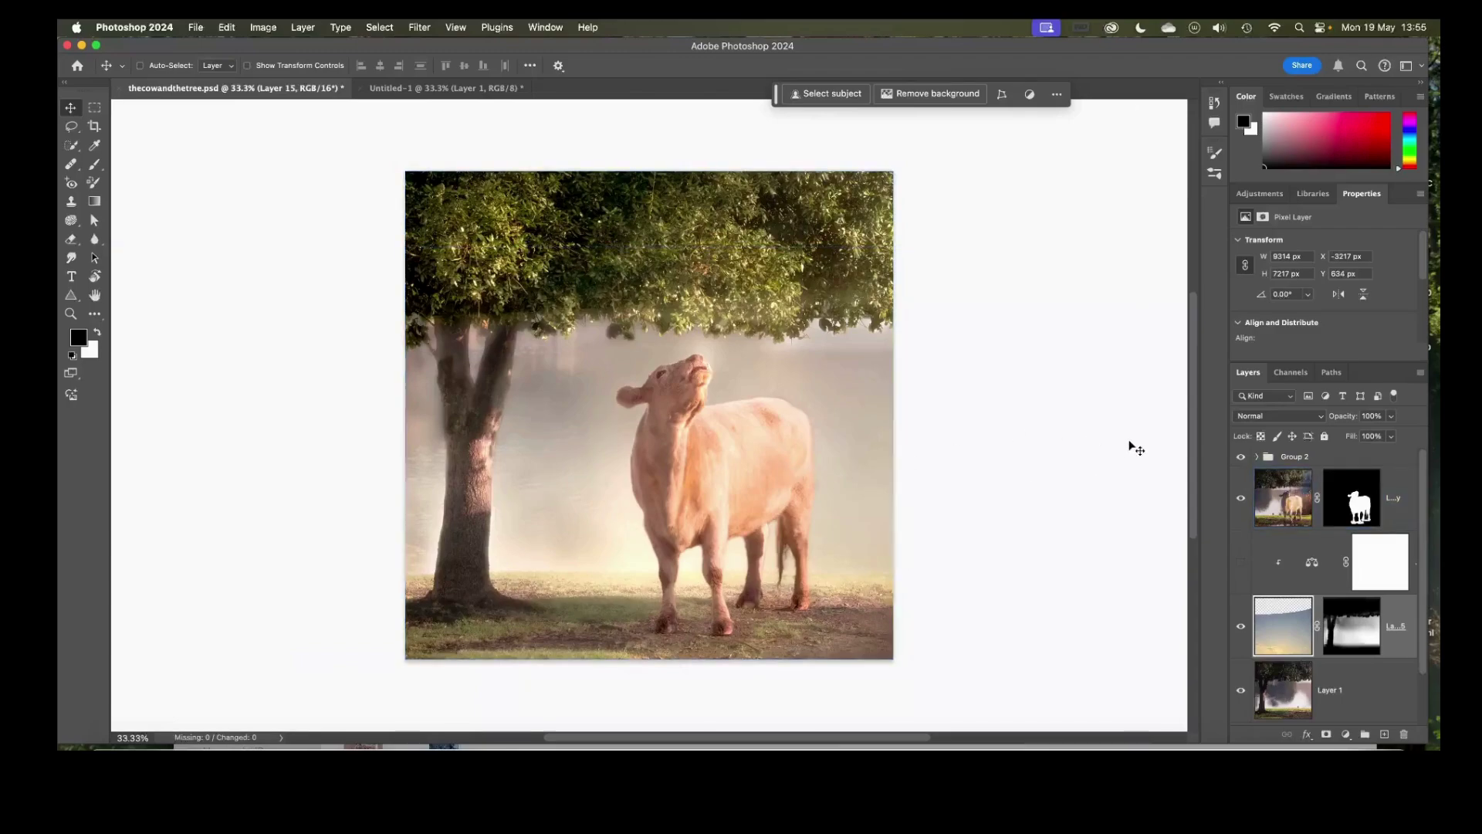
- Compare the cow composite's build-up by toggling the visibility of Group 2, the cow layer and the sky layer above Layer 1
click(1240, 458)
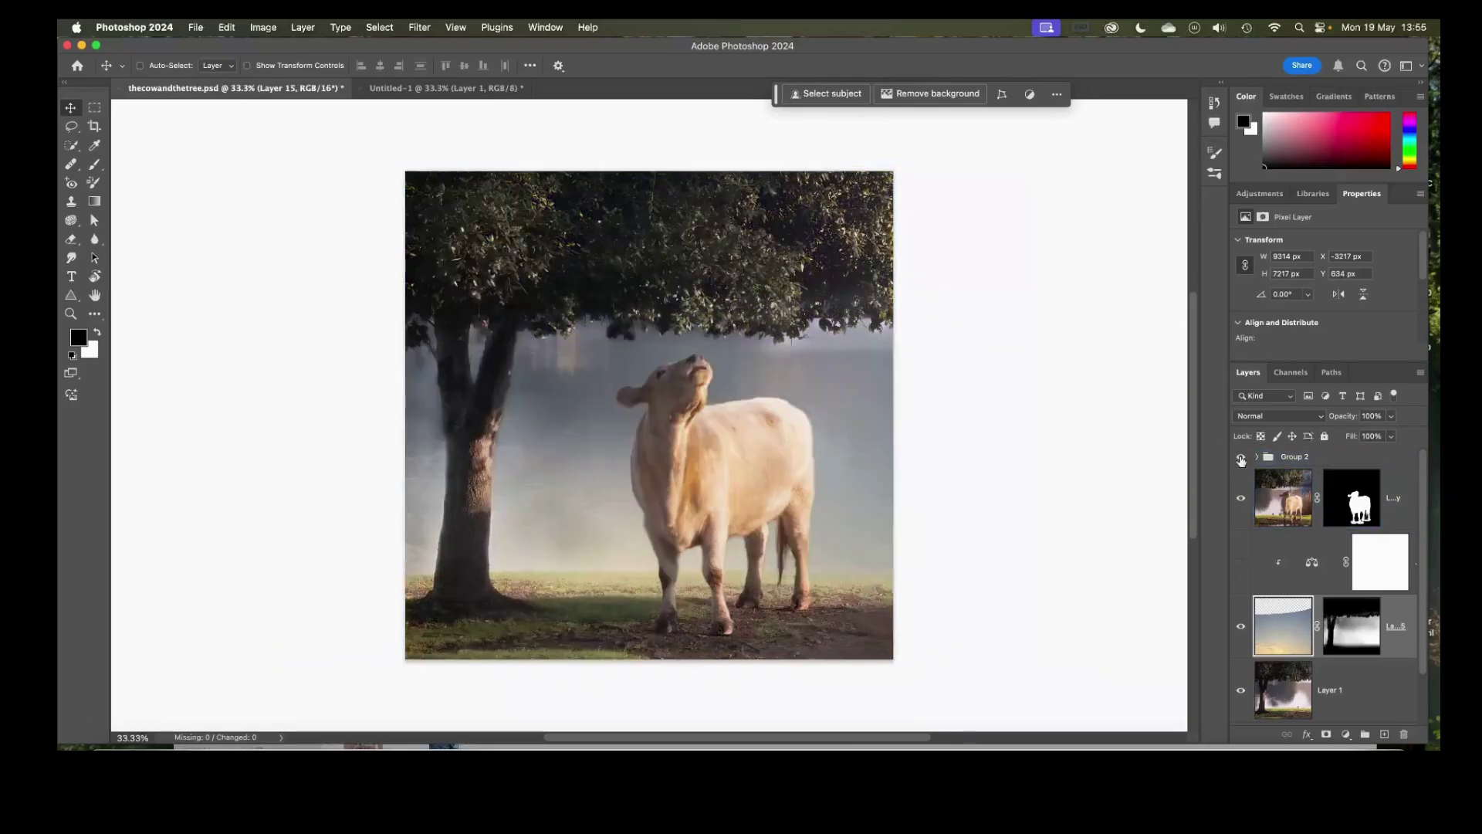
click(1240, 459)
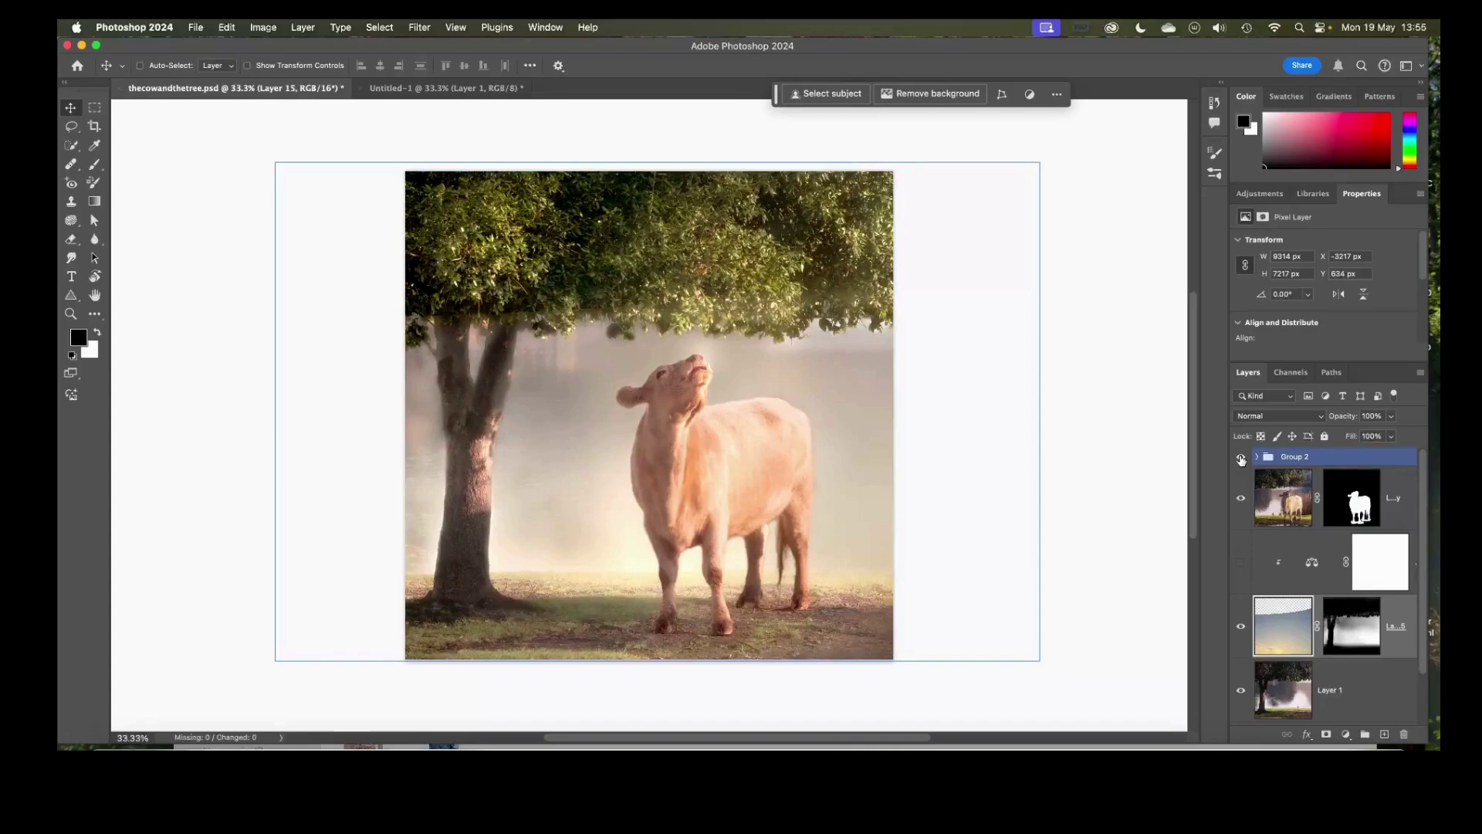
click(1241, 459)
click(1316, 472)
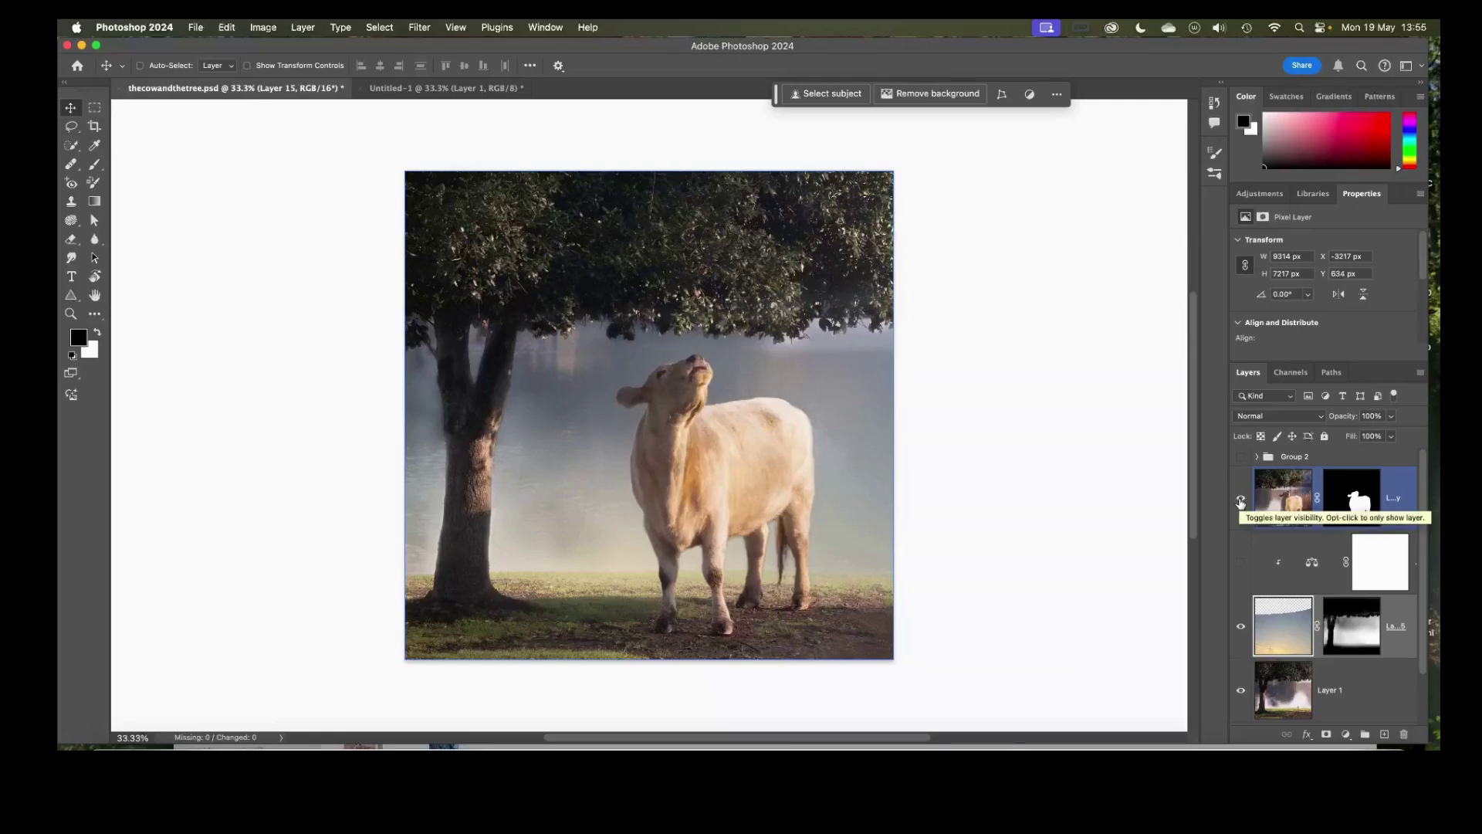
click(1240, 502)
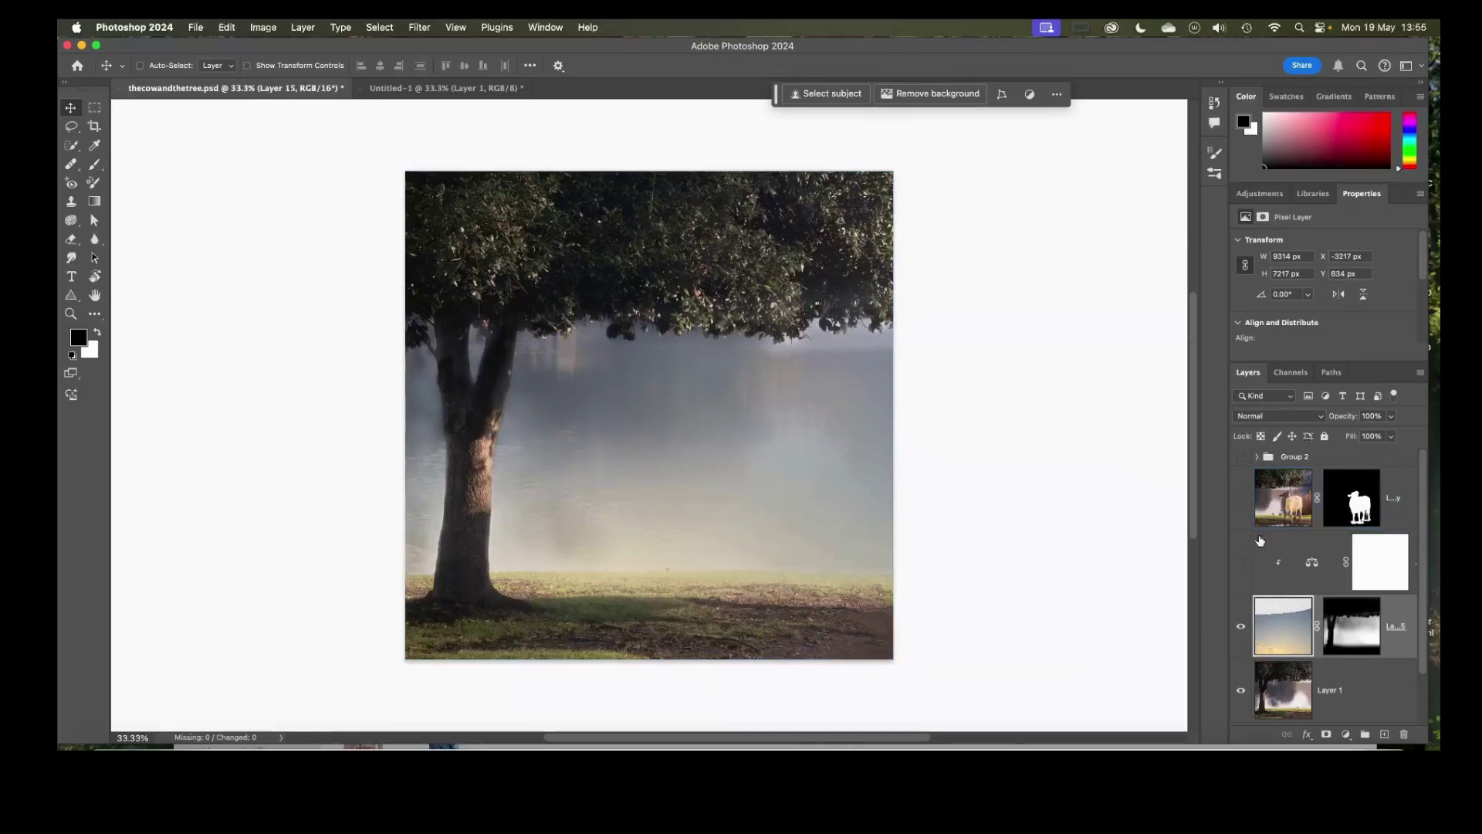
click(1241, 625)
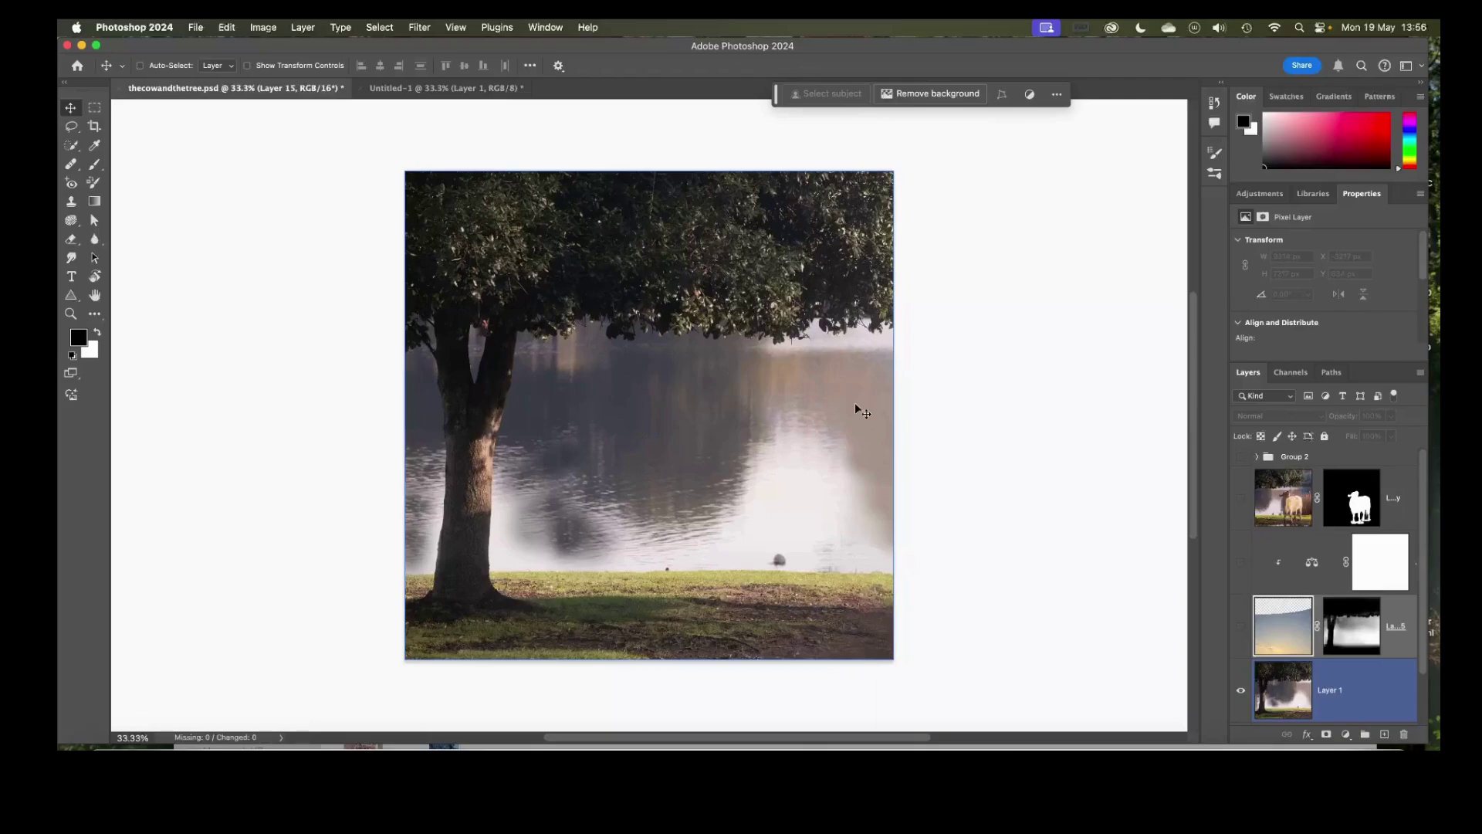
click(1241, 628)
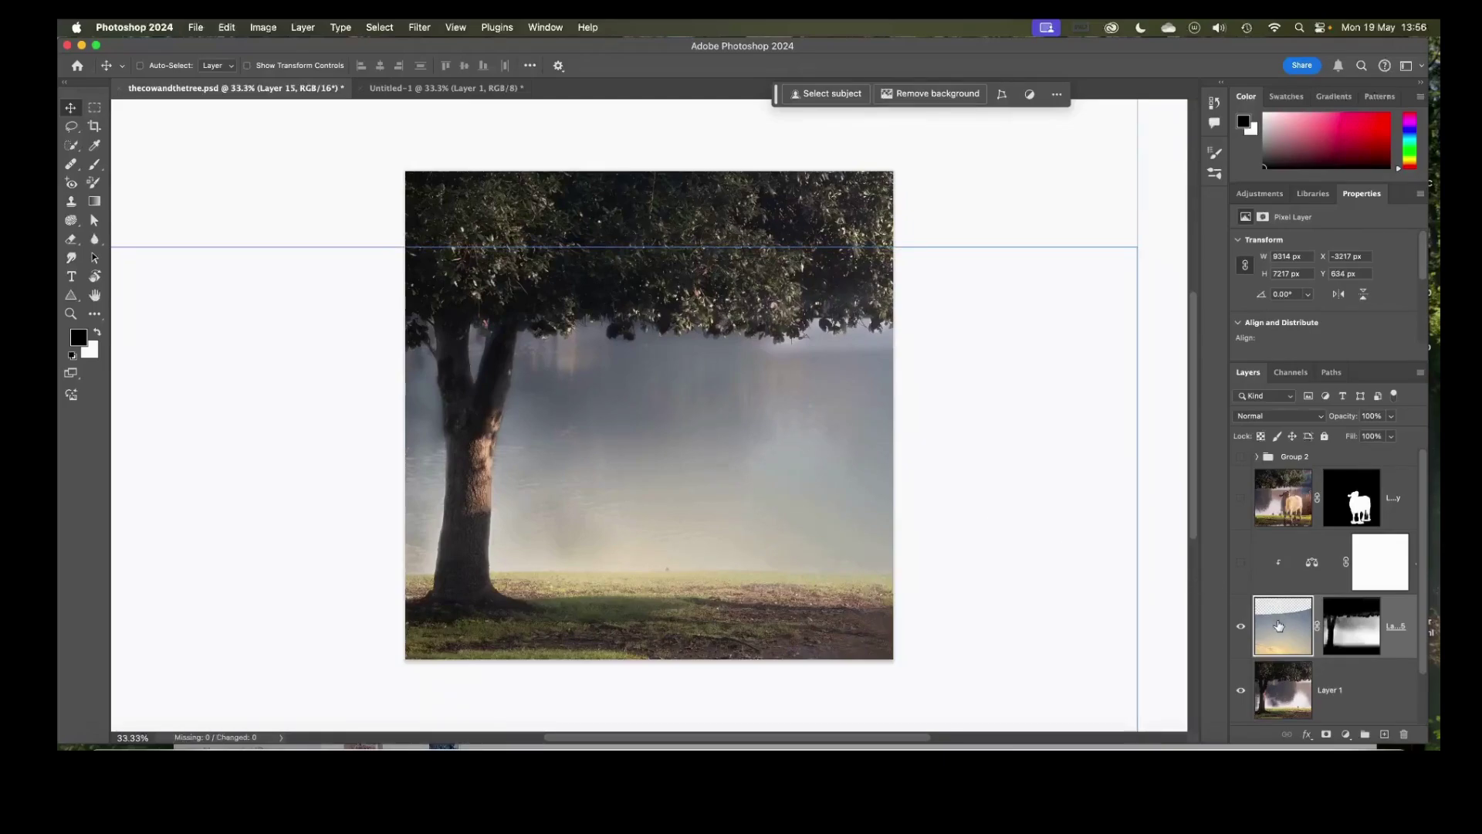
- Switch to the Untitled-1 document and set Layer 1's blend mode to Normal
click(458, 90)
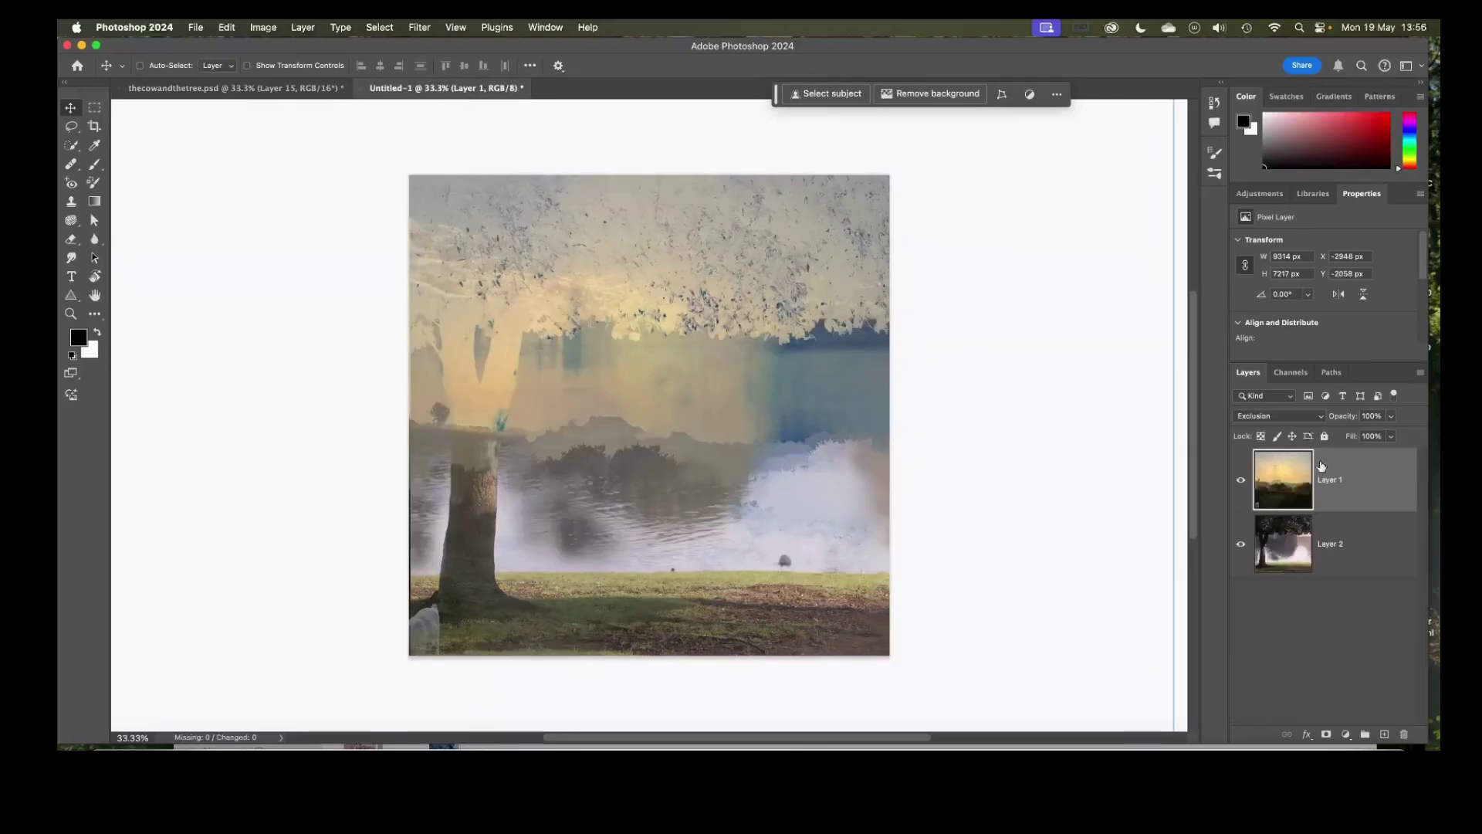
click(1290, 414)
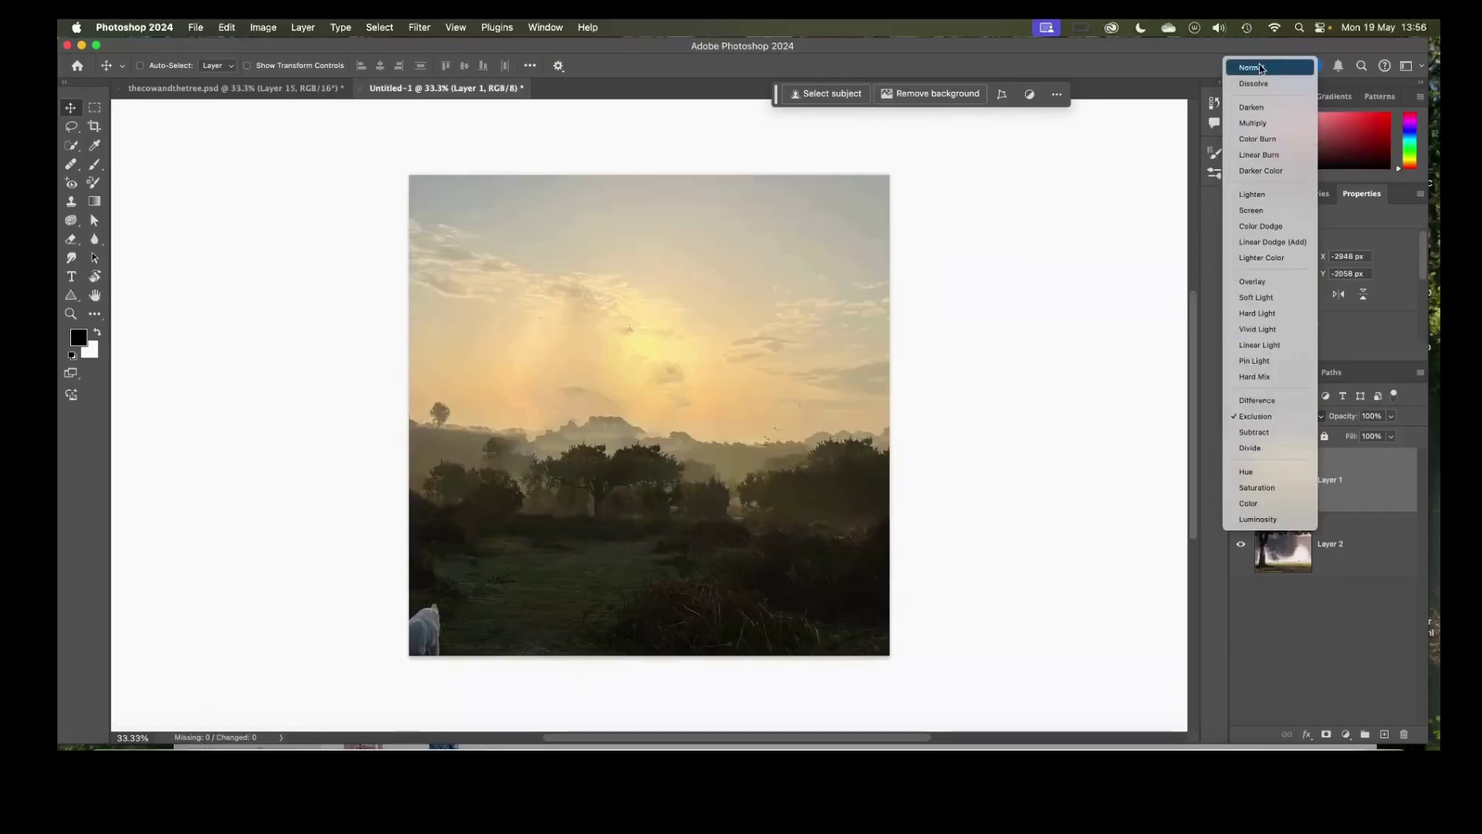
click(1261, 68)
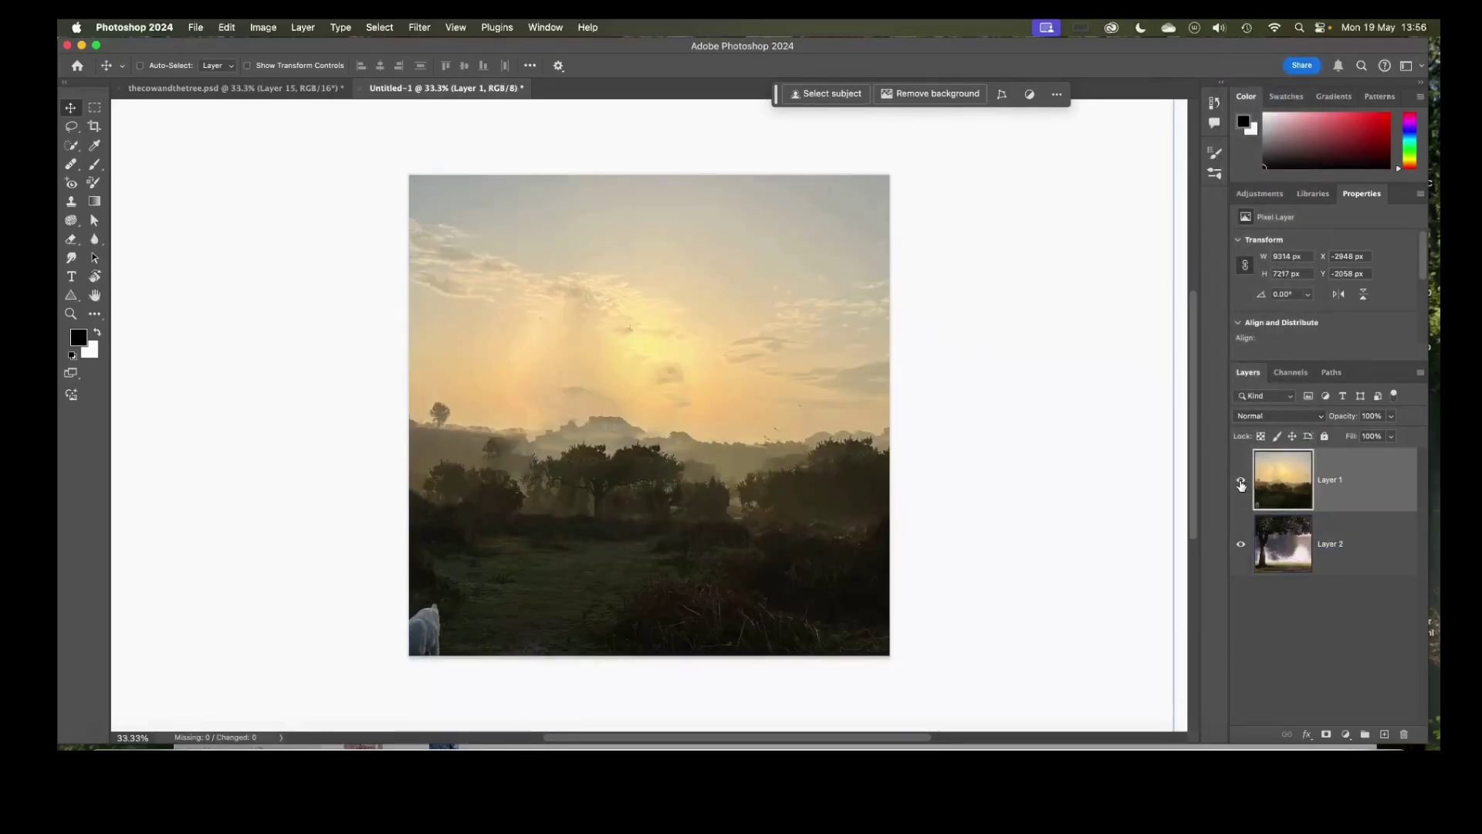
- Hide Layer 1 and reposition the tree photo on Layer 2 to cover the whole canvas, at about X -49 px, Y -53 px
click(1240, 484)
click(1343, 544)
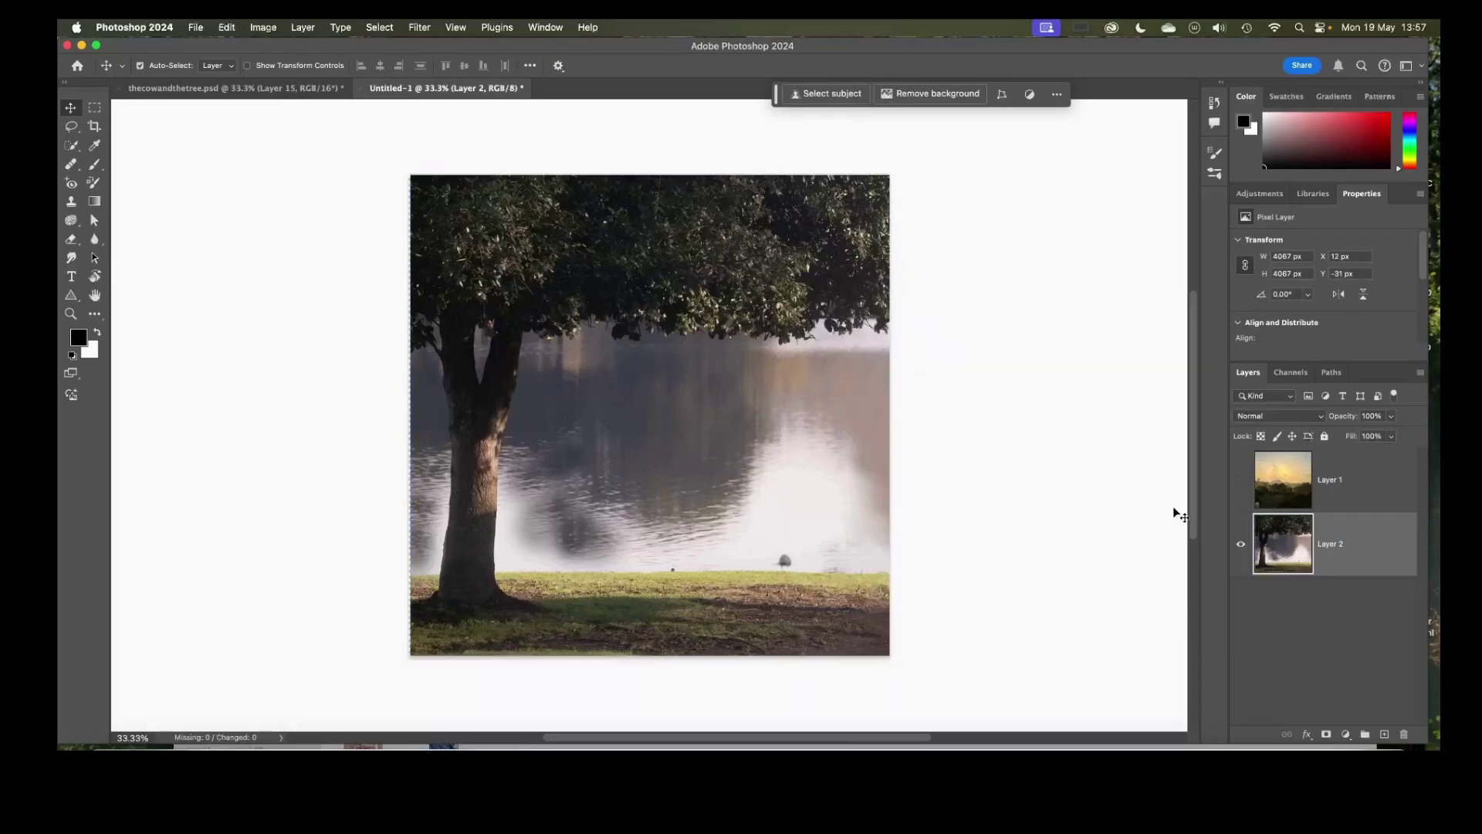
key(super+t)
mouse_move(687, 465)
mouse_down()
mouse_move(671, 455)
mouse_move(684, 466)
mouse_up()
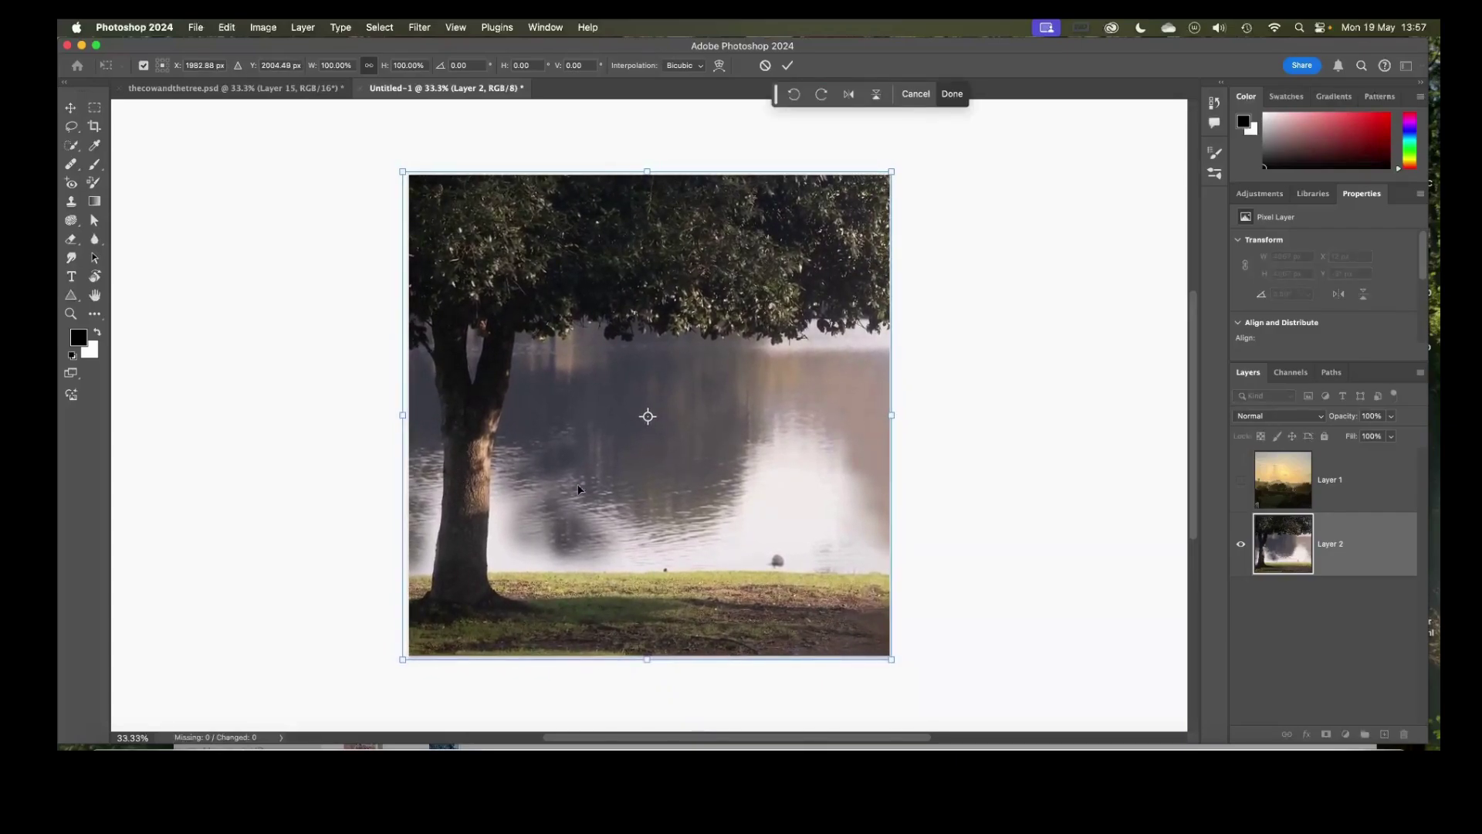
mouse_move(467, 622)
mouse_down()
mouse_move(508, 617)
mouse_move(467, 620)
mouse_up()
key(Return)
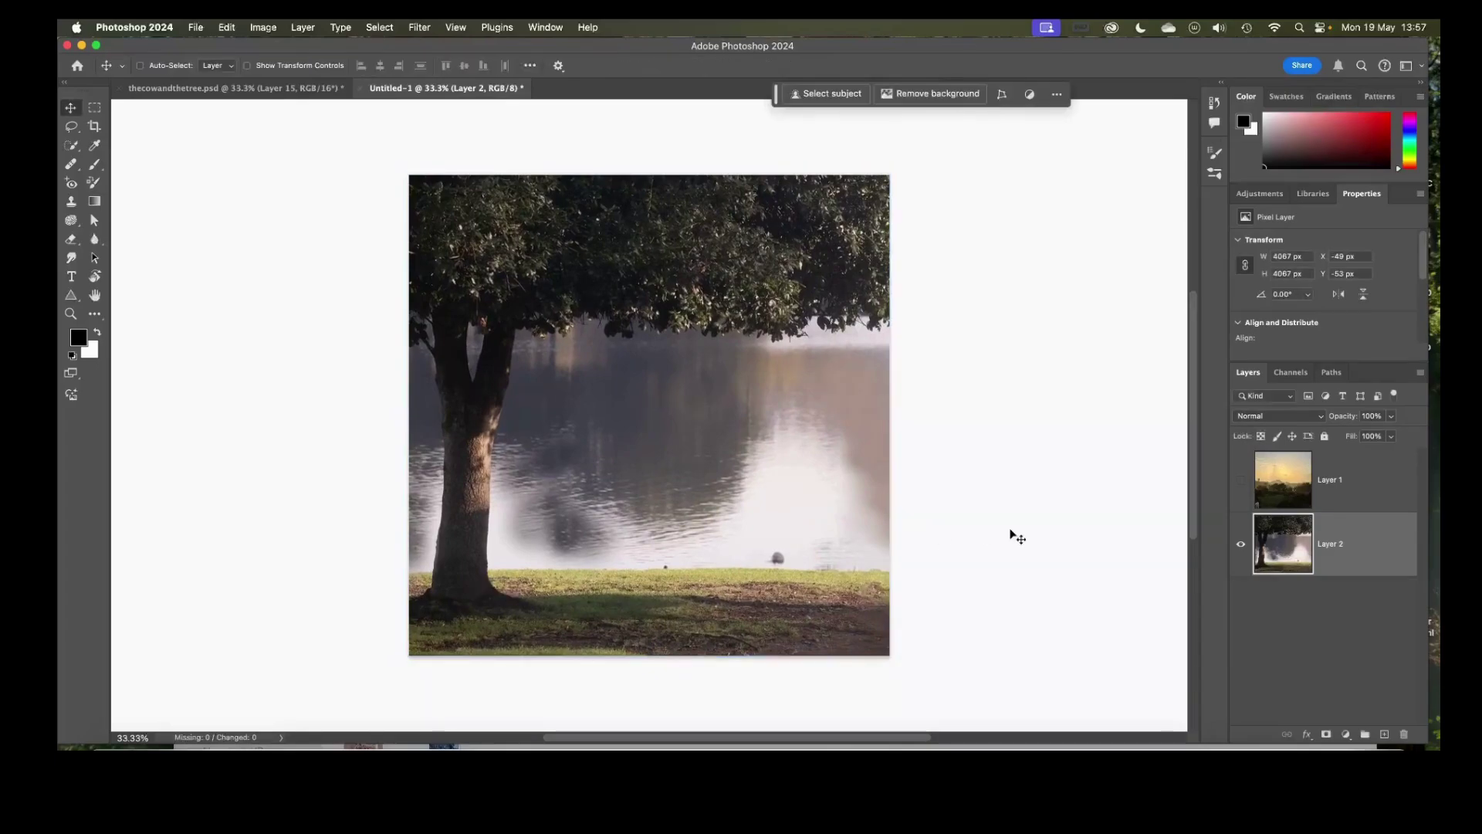
- Show Layer 1 and move the sunset photo down so its sky covers the lake and grass, at about X -3373 px, Y 610 px
click(1241, 480)
click(1284, 479)
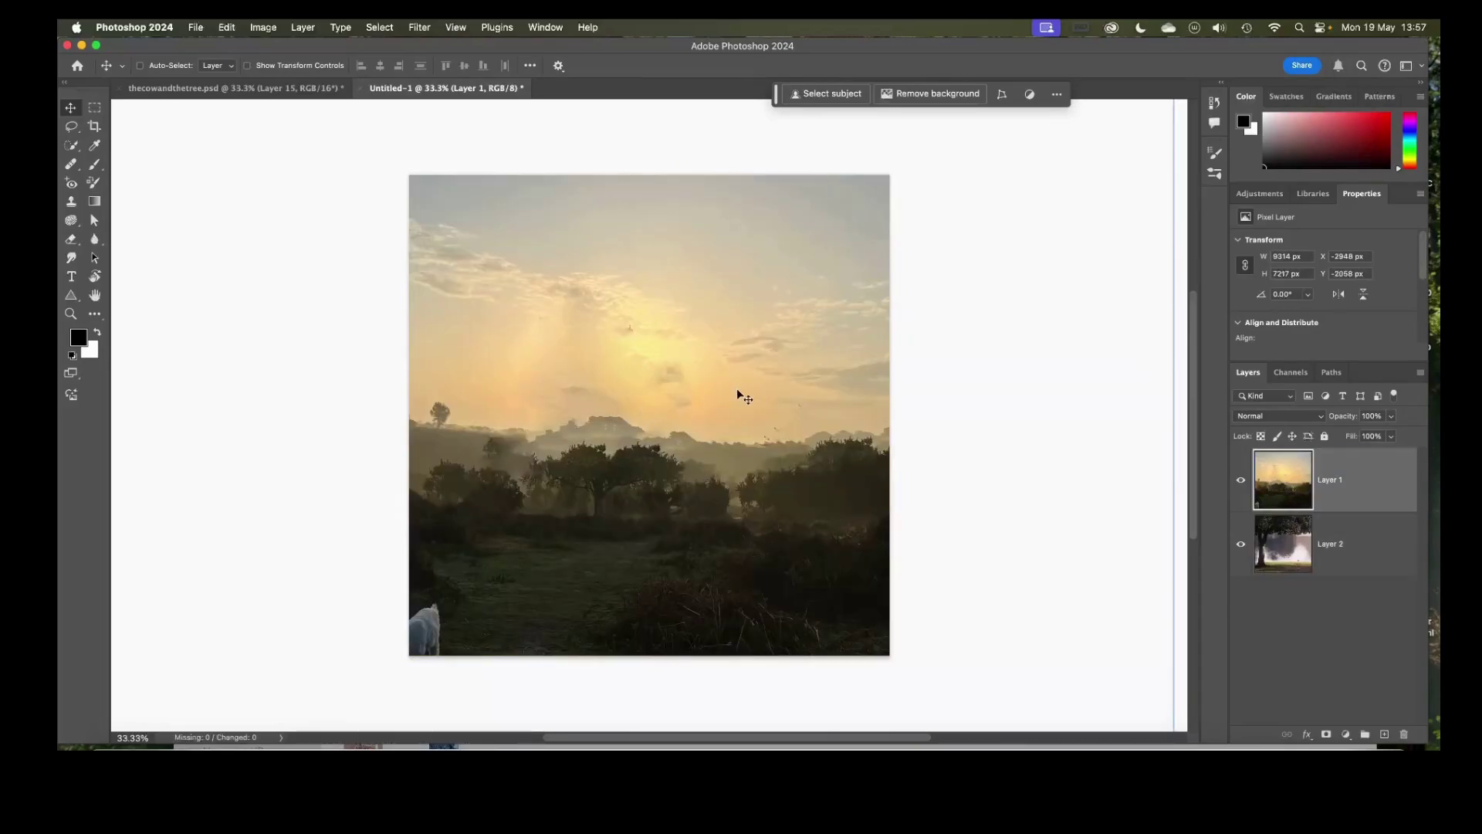
drag(688, 455, 748, 371)
drag(689, 426, 687, 508)
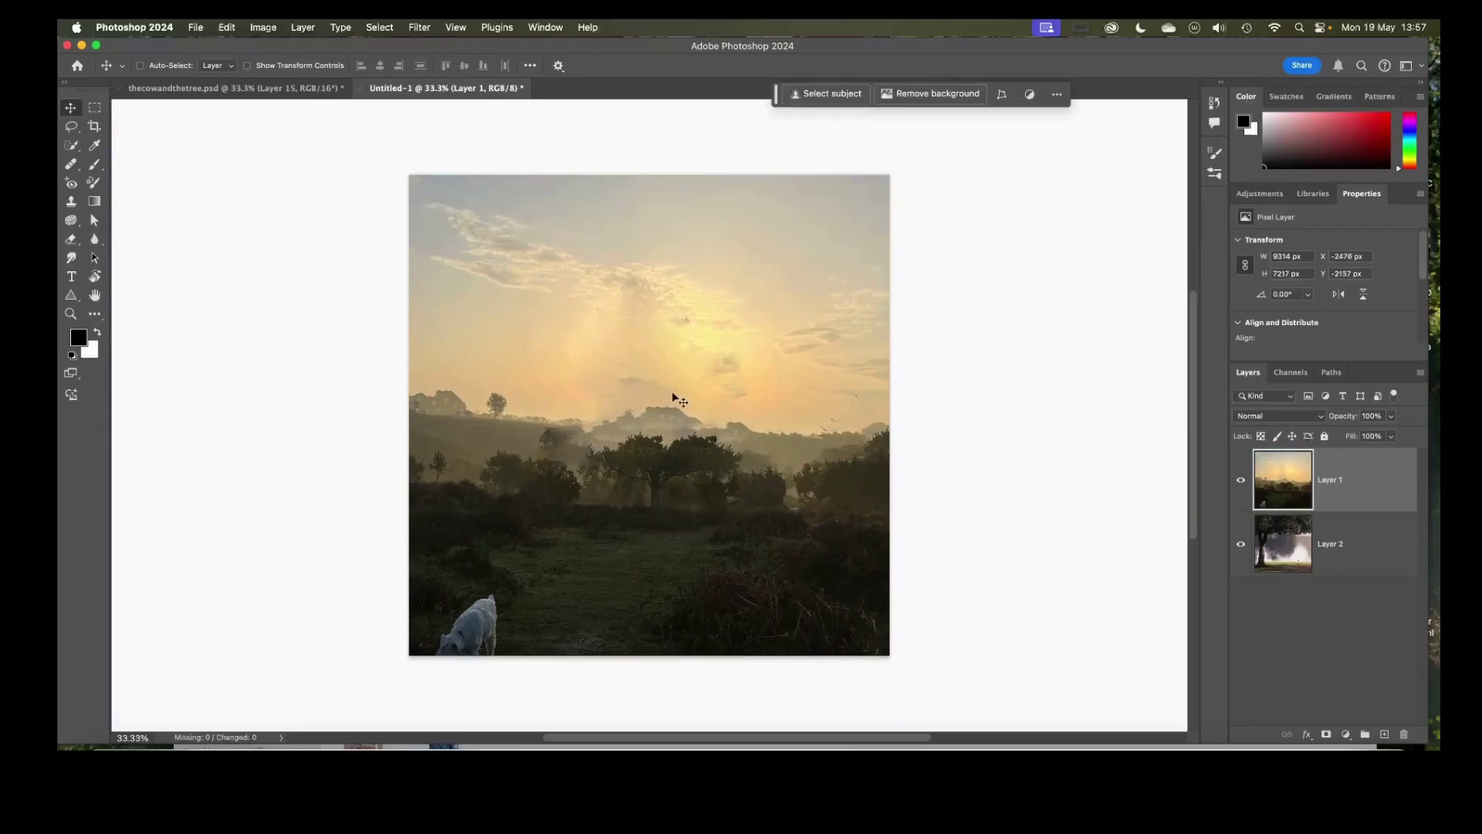
drag(662, 374, 596, 569)
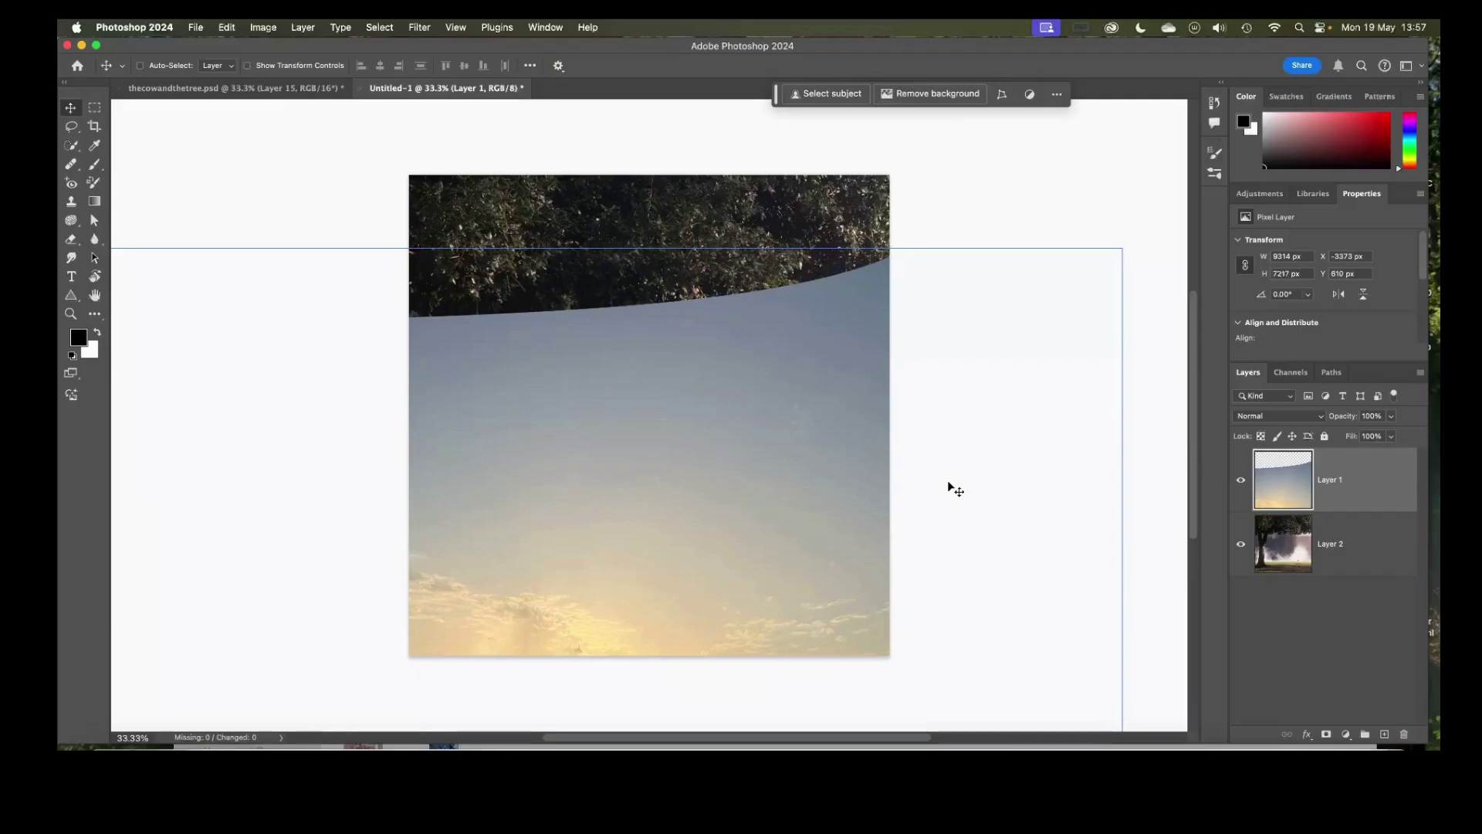
- Lower the opacity of the sky on Layer 1 to 67% to see the tree photo through it
click(1391, 436)
drag(1389, 435, 1369, 434)
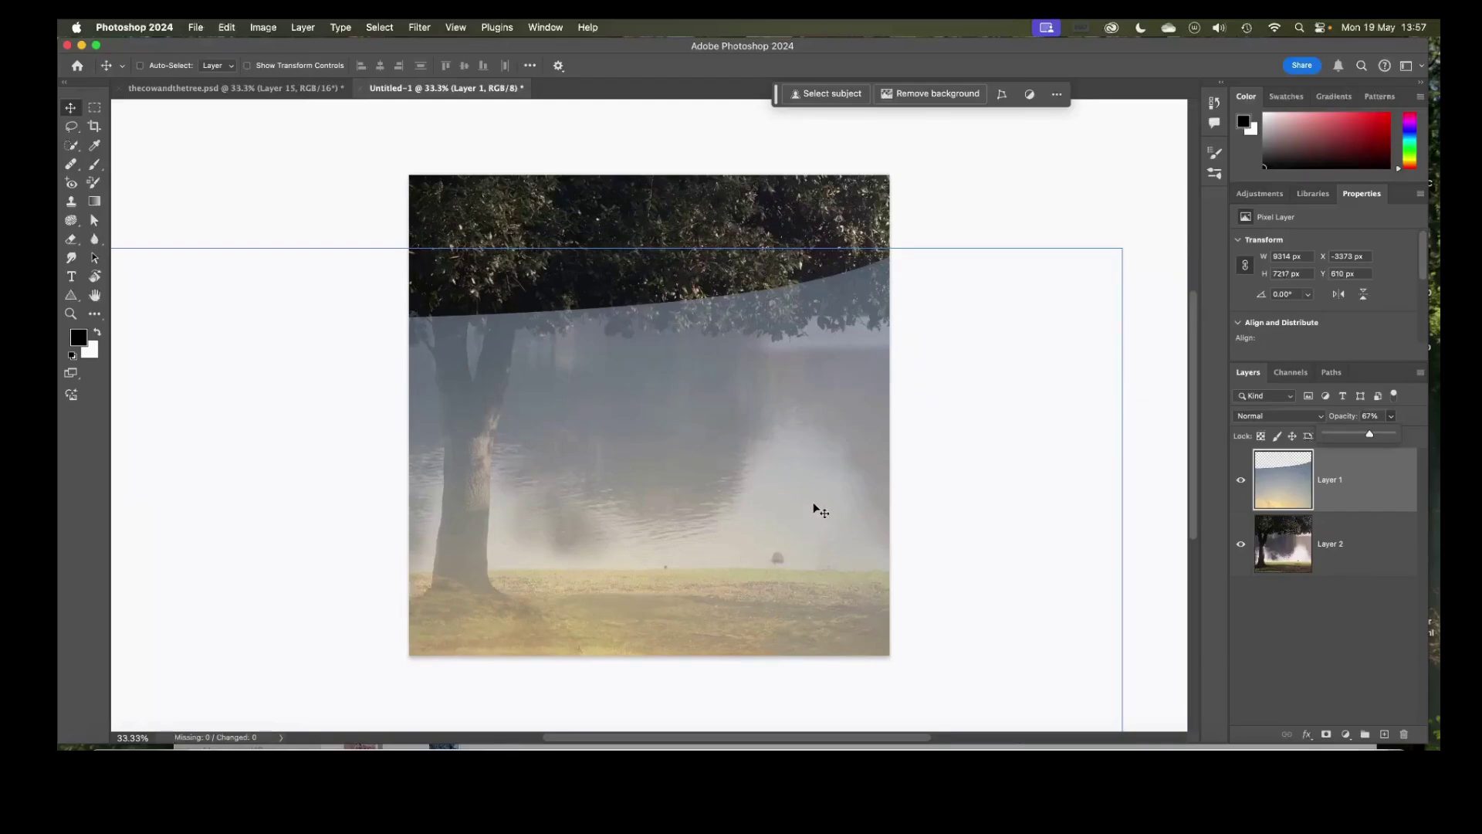
click(1280, 491)
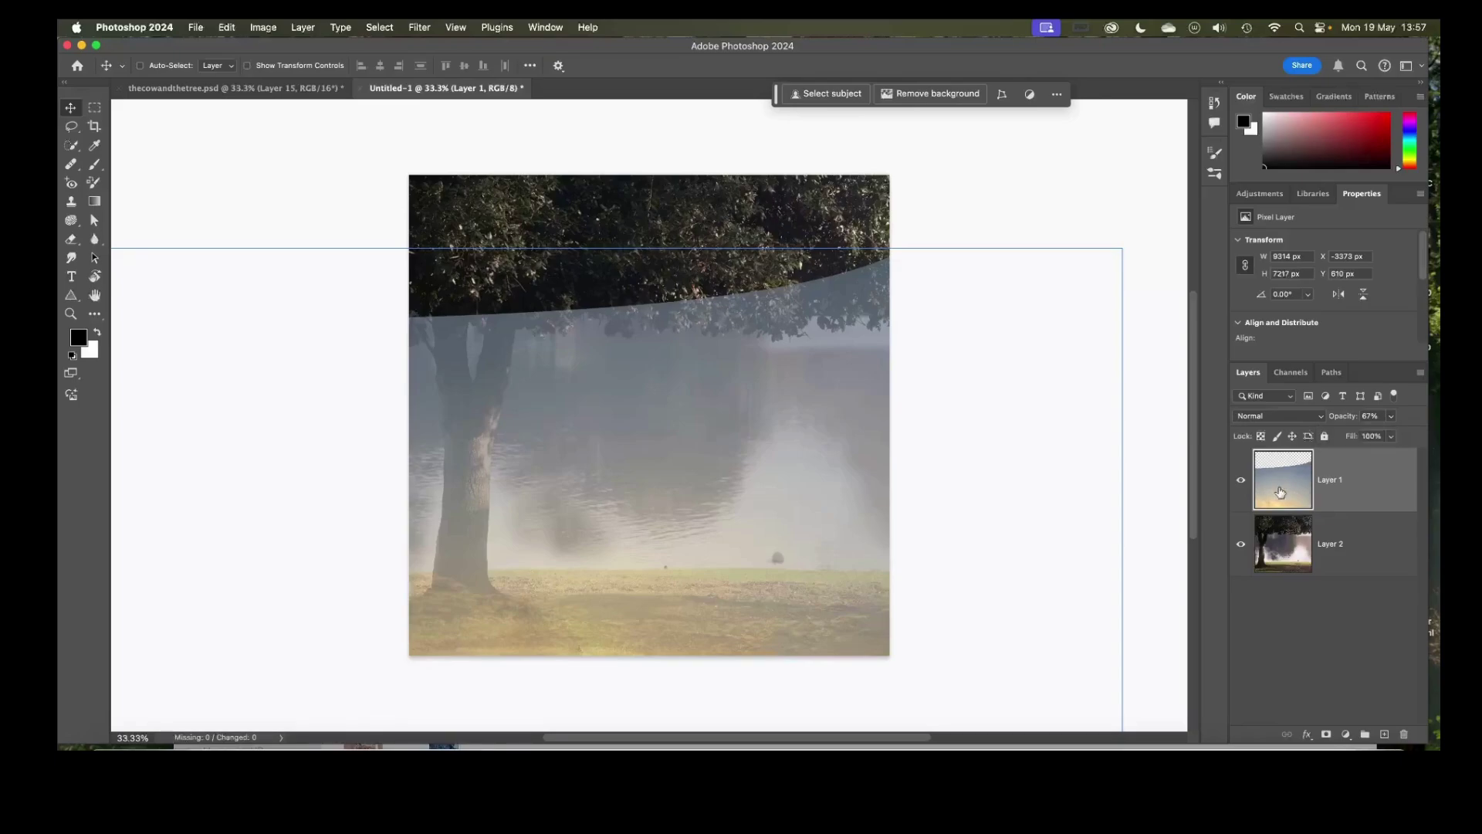
- Select the tree on Layer 2 with the Subject selection and turn the selection into a layer mask on that layer
click(1297, 566)
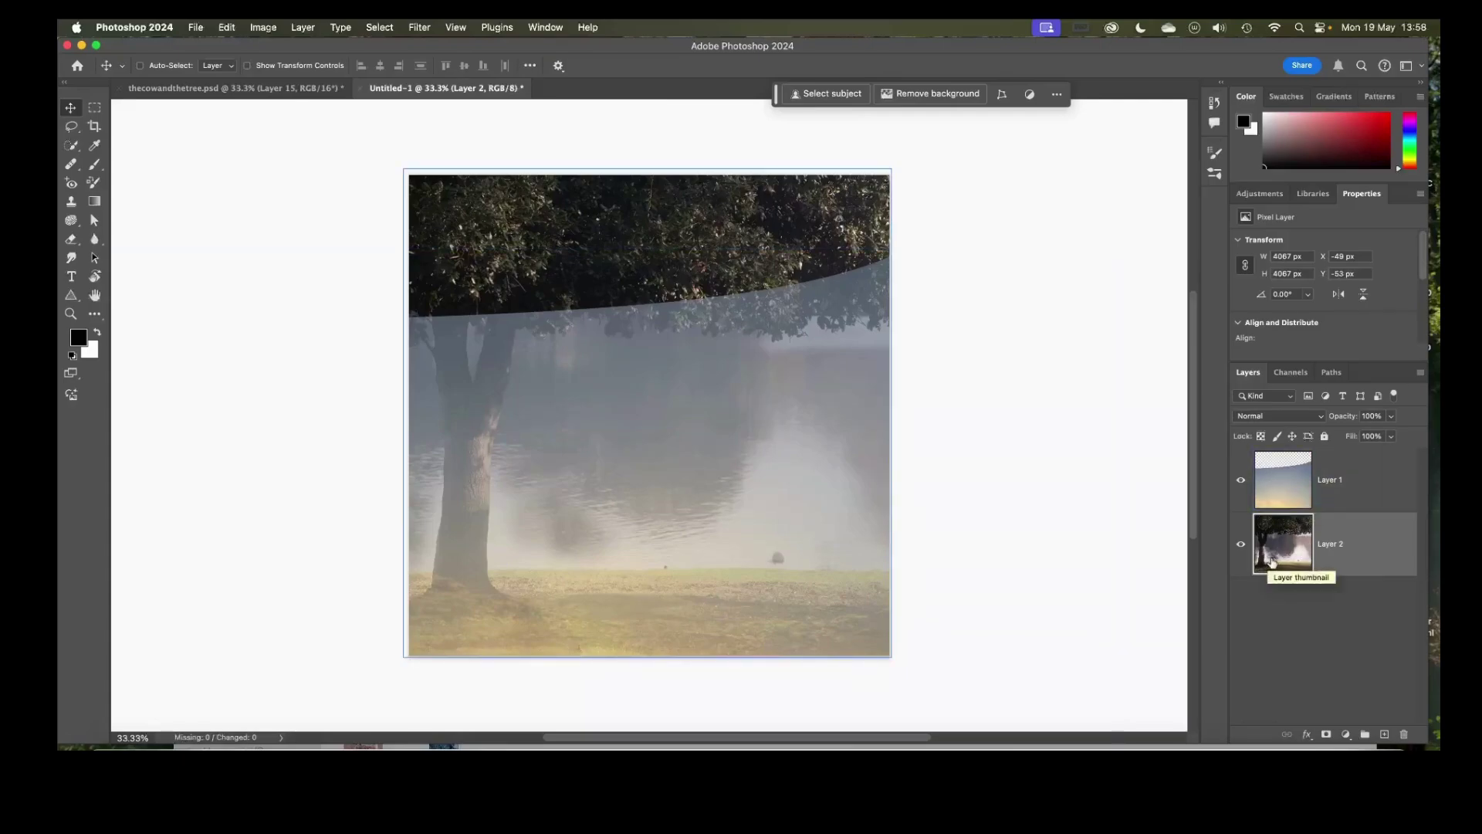
click(379, 27)
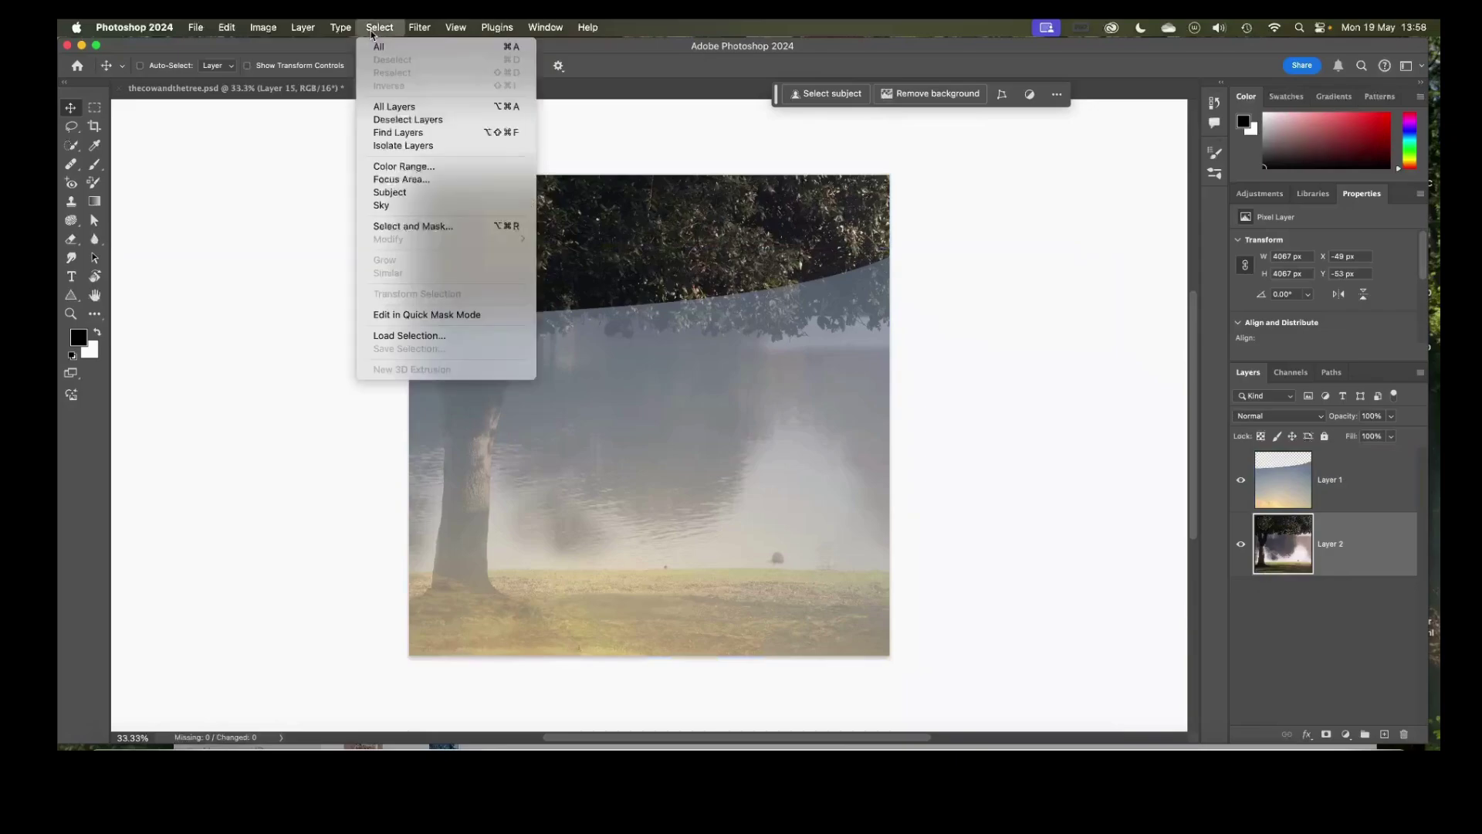
click(386, 189)
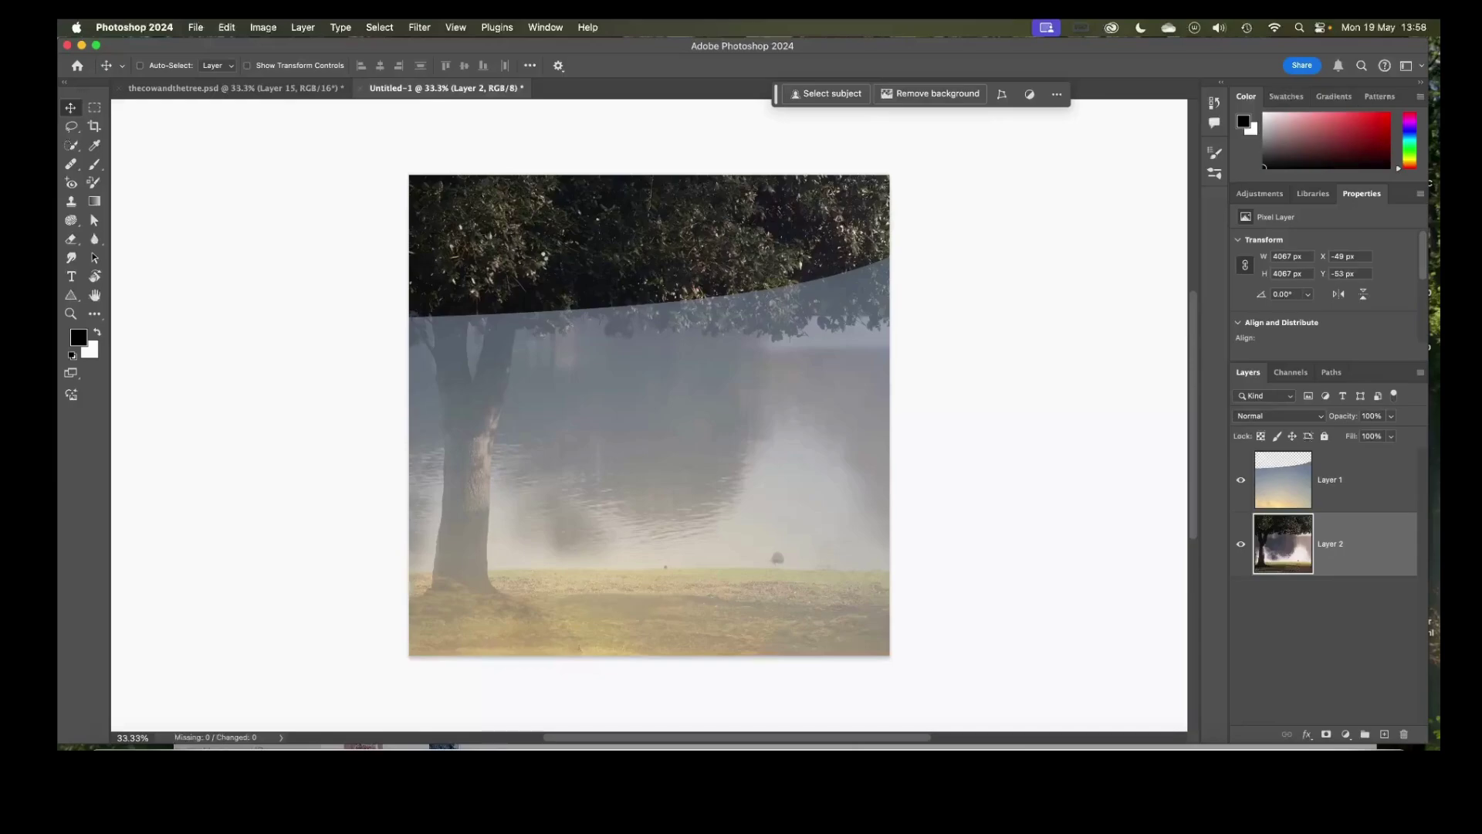
super+click(530, 346)
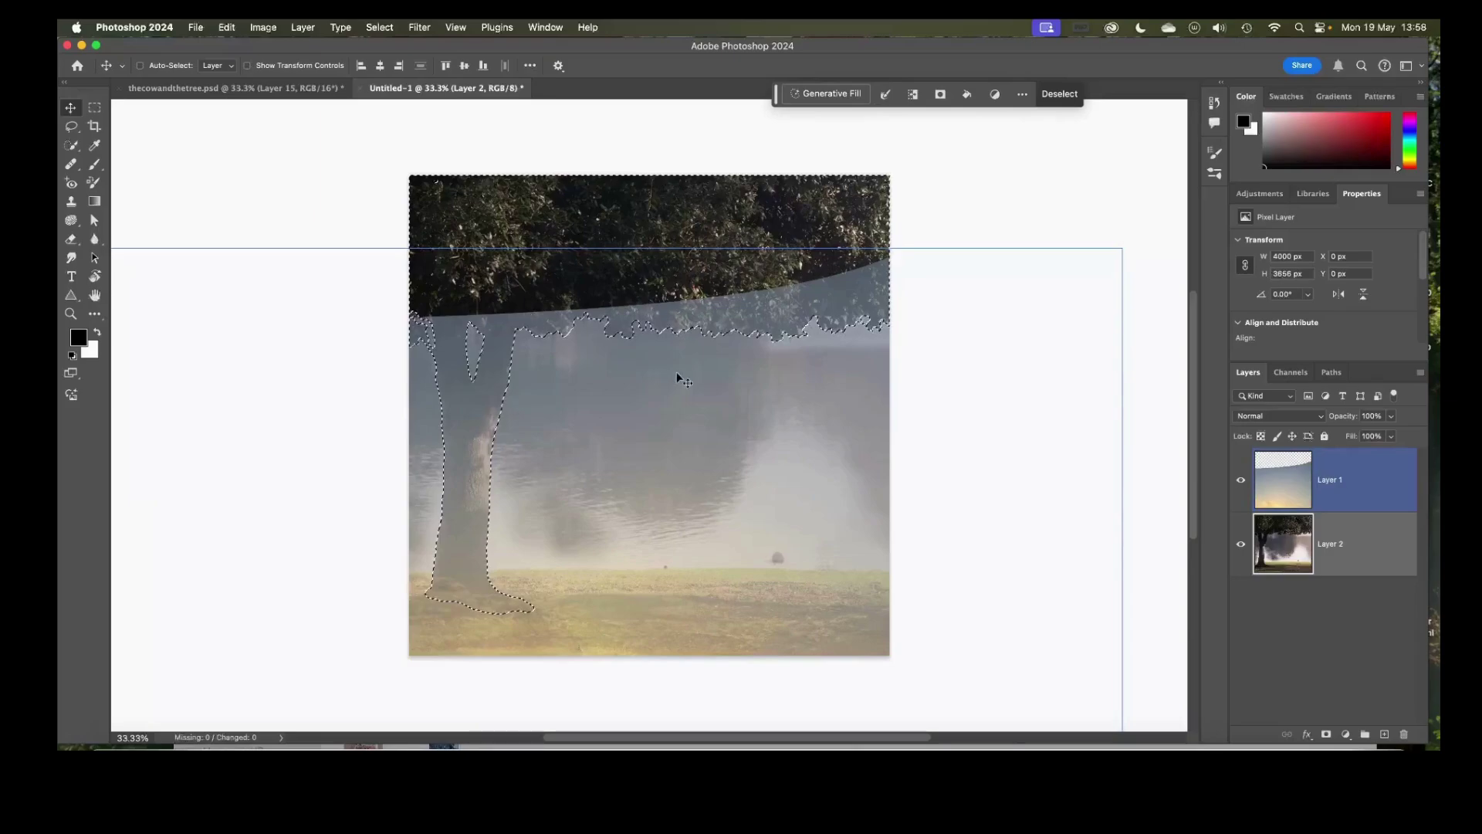
click(1283, 544)
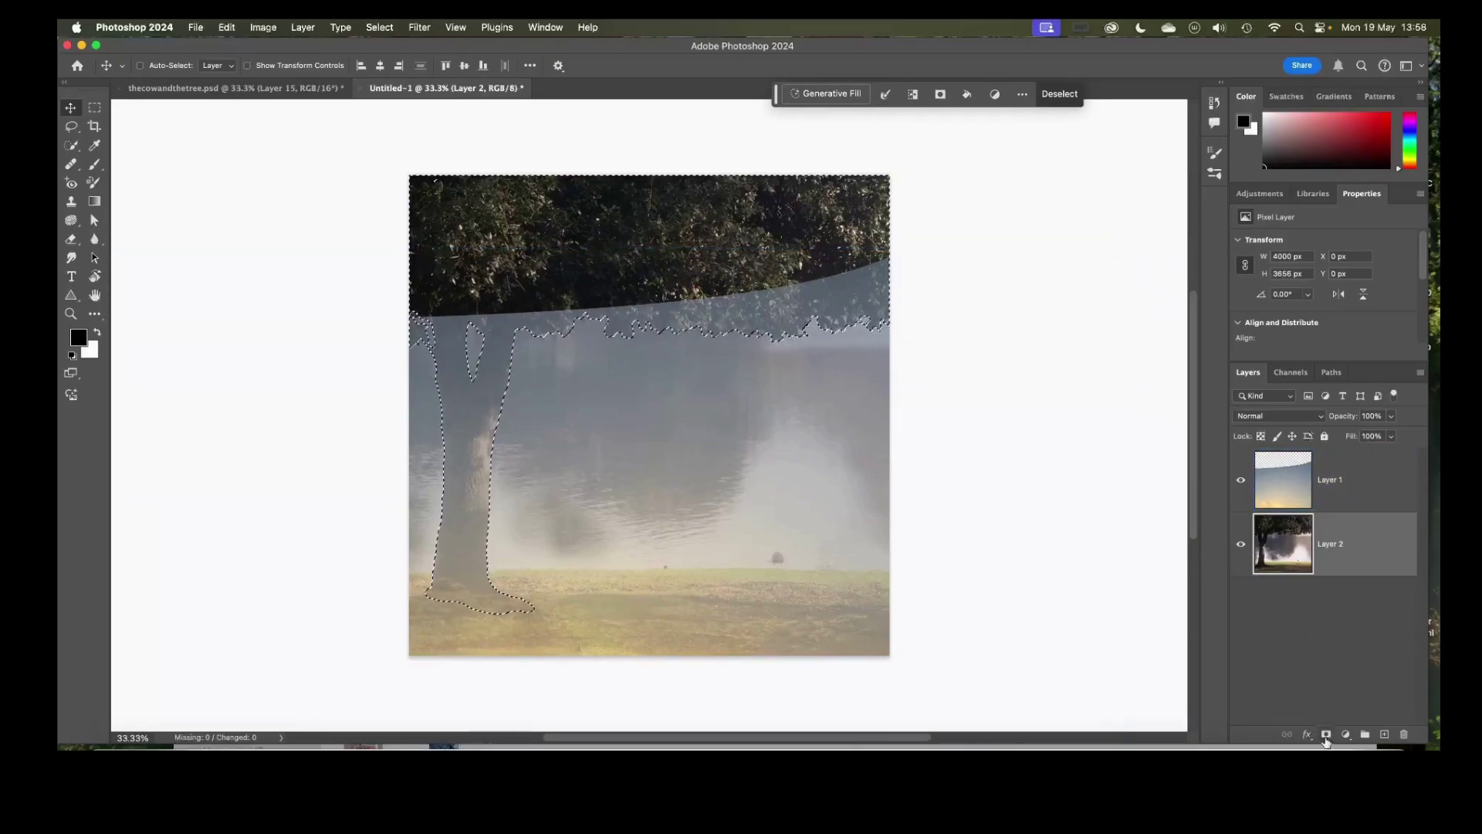
click(1326, 734)
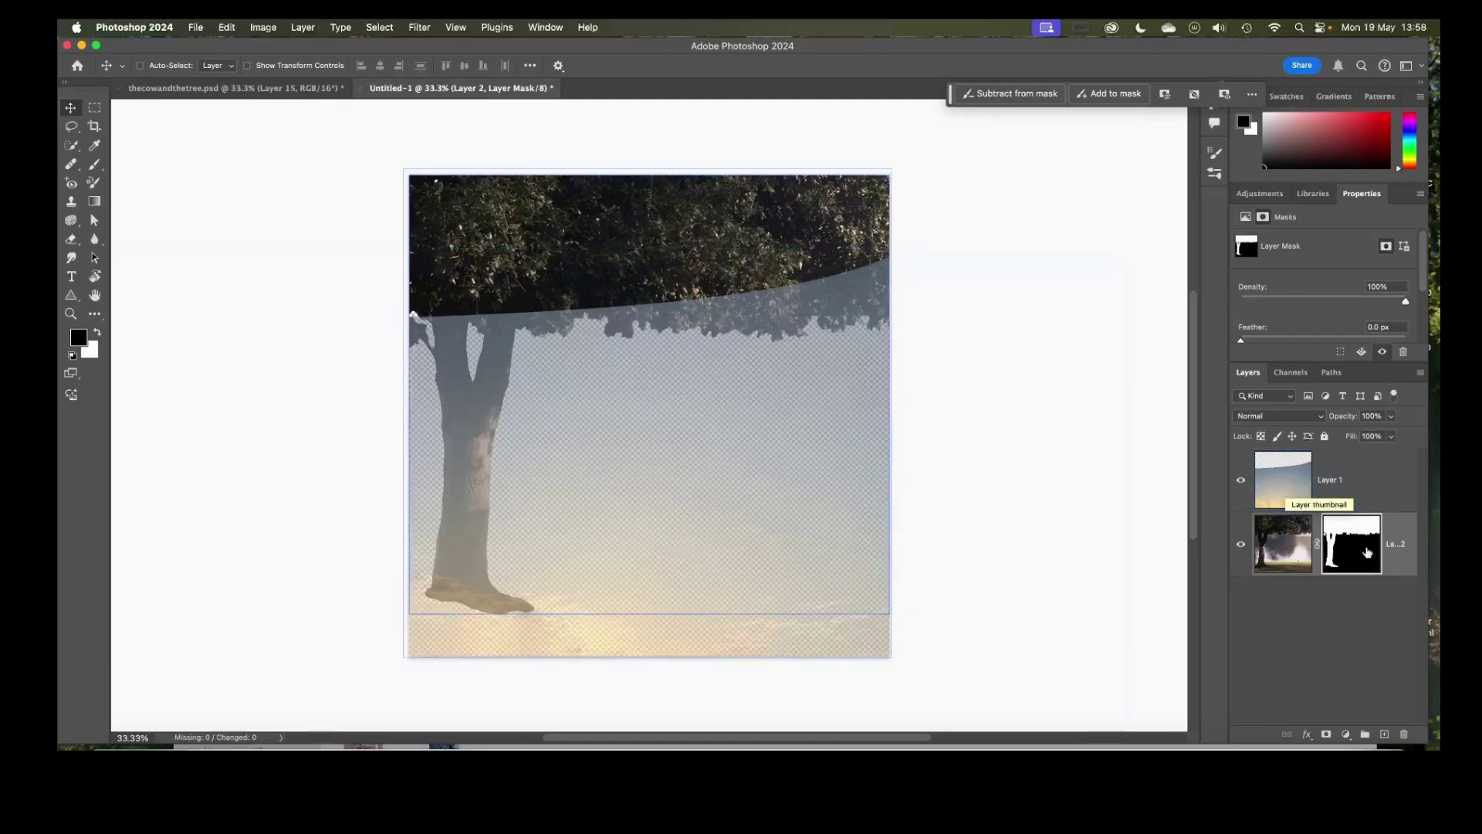
- Copy the tree mask from Layer 2 to the sky on Layer 1 and disable the mask on Layer 2
mouse_move(1359, 549)
mouse_down()
mouse_move(1355, 485)
mouse_move(1355, 537)
mouse_up()
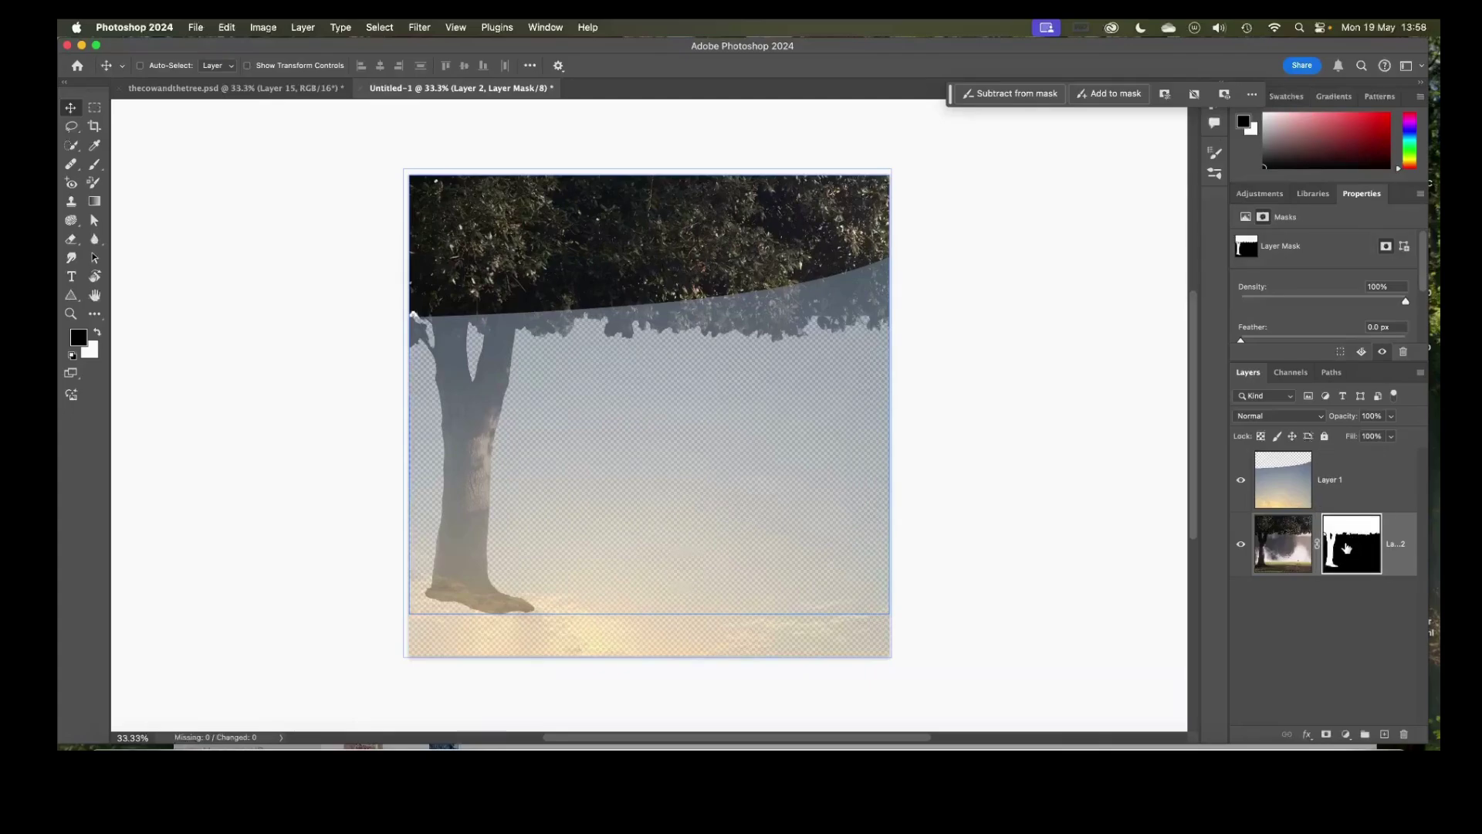
drag(1347, 549, 1353, 479)
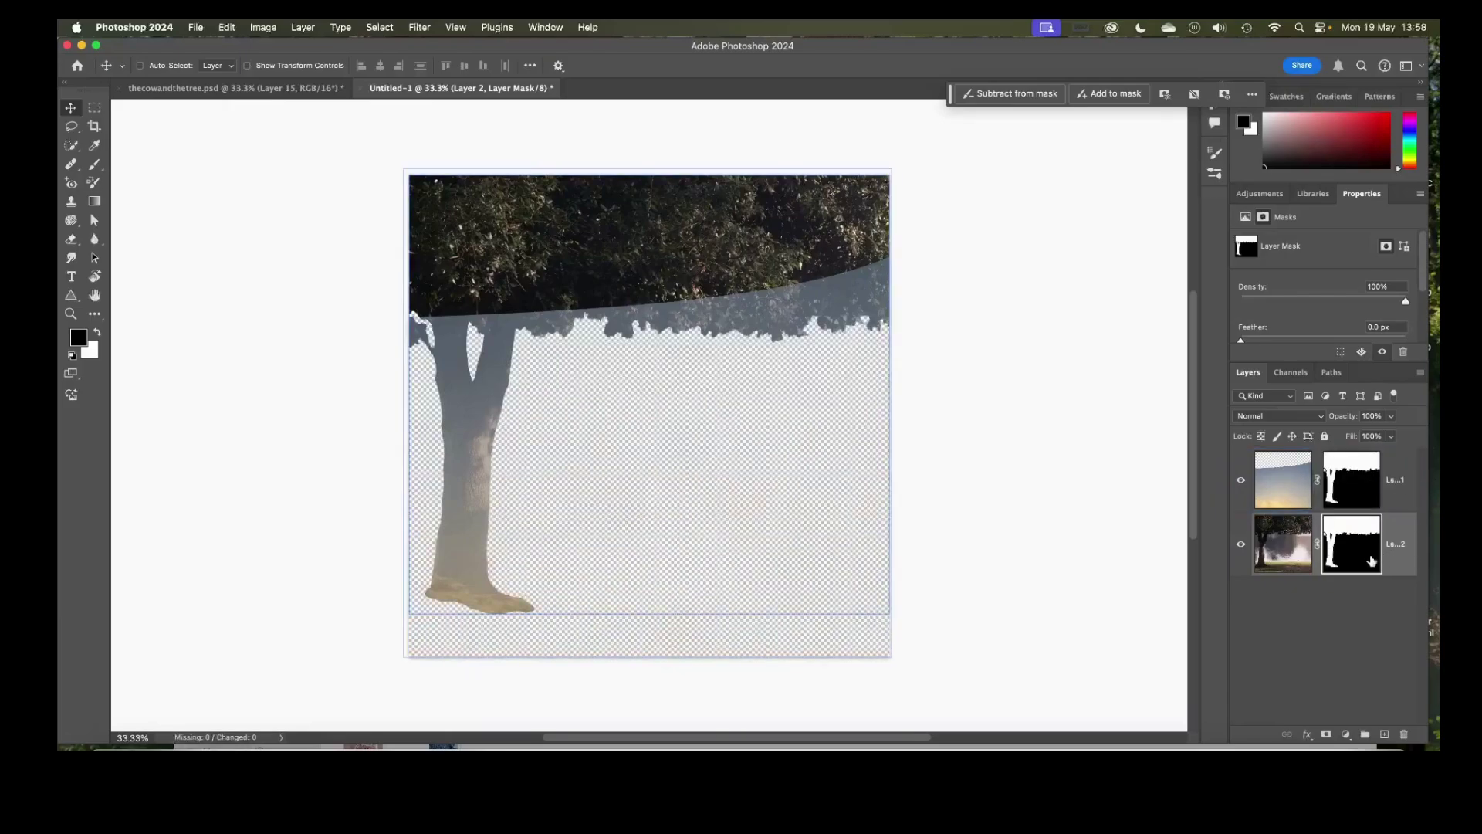
right_click(1369, 557)
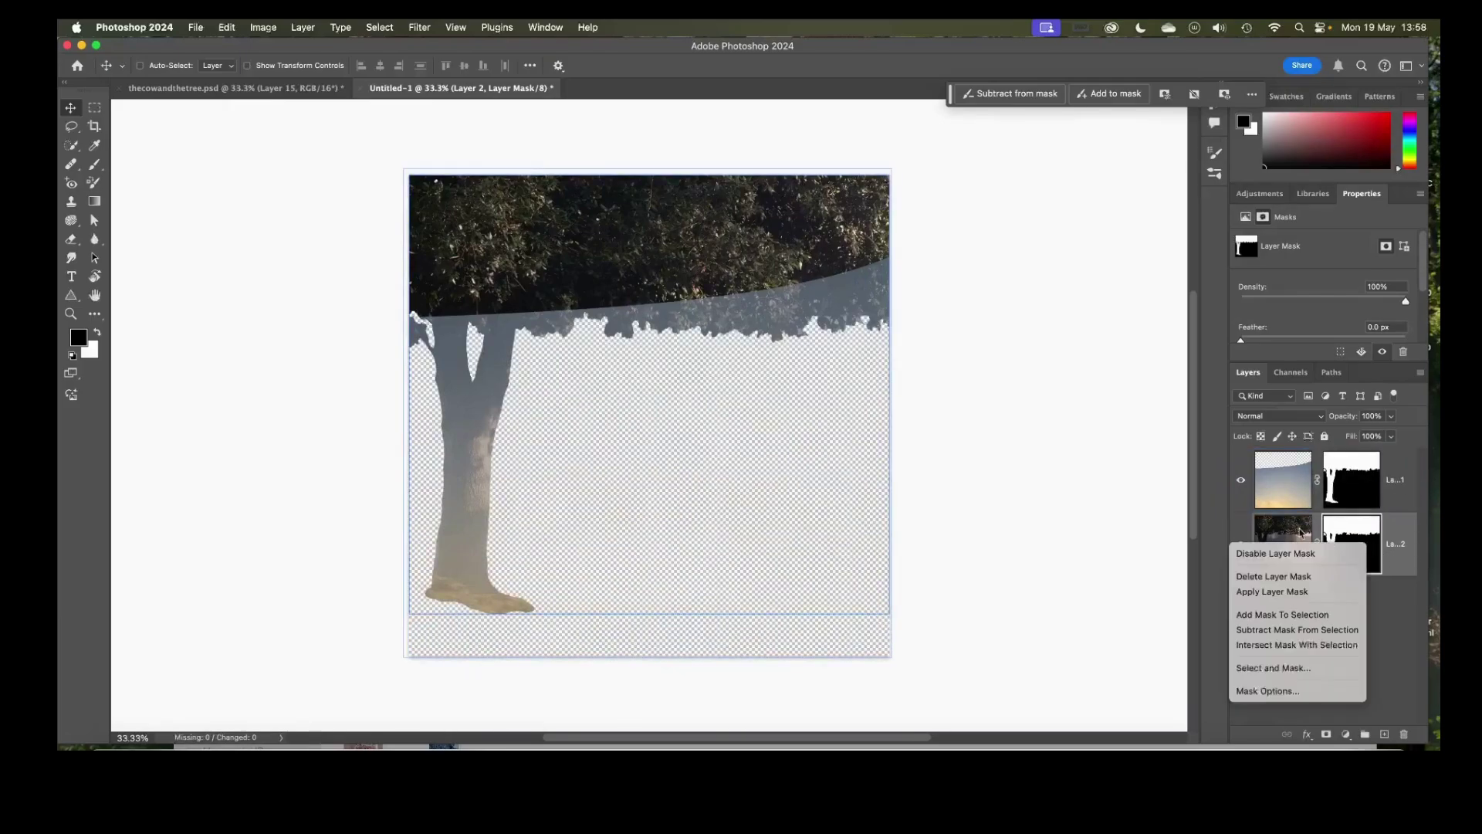
click(1292, 552)
- Invert the sky mask on Layer 1 and raise that layer's opacity to 100%
click(1351, 480)
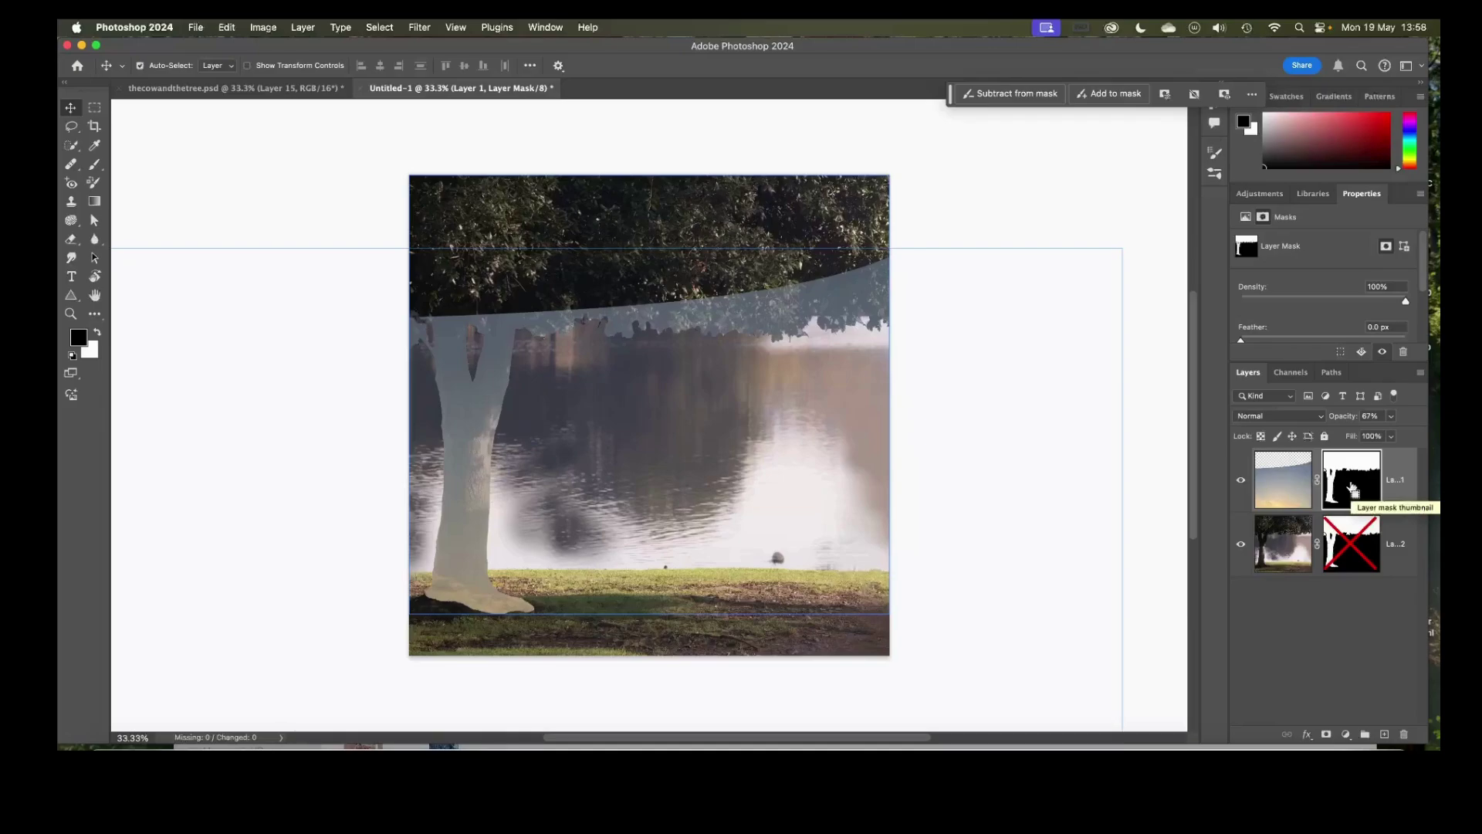
key(super+i)
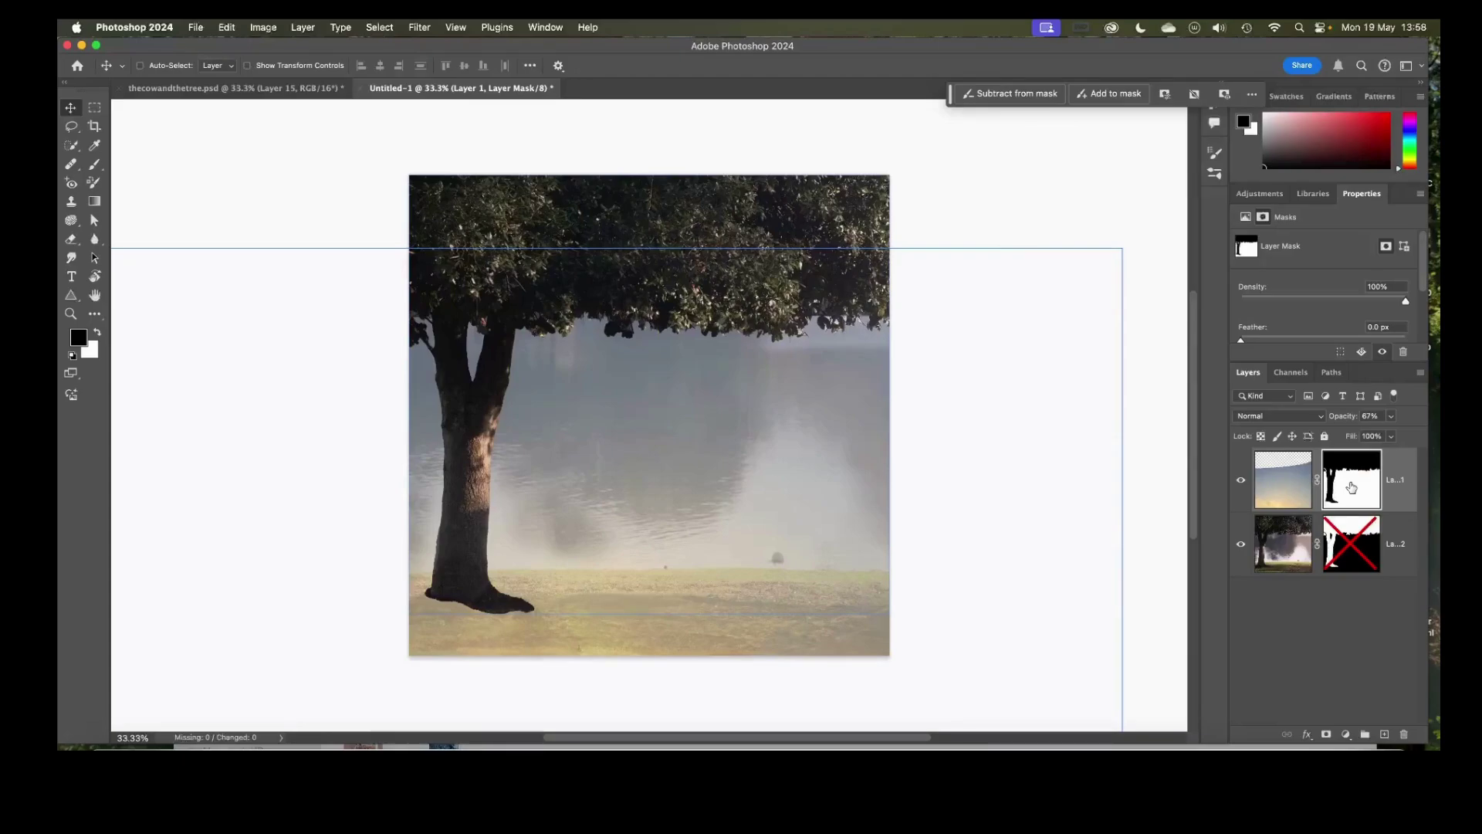
click(1282, 479)
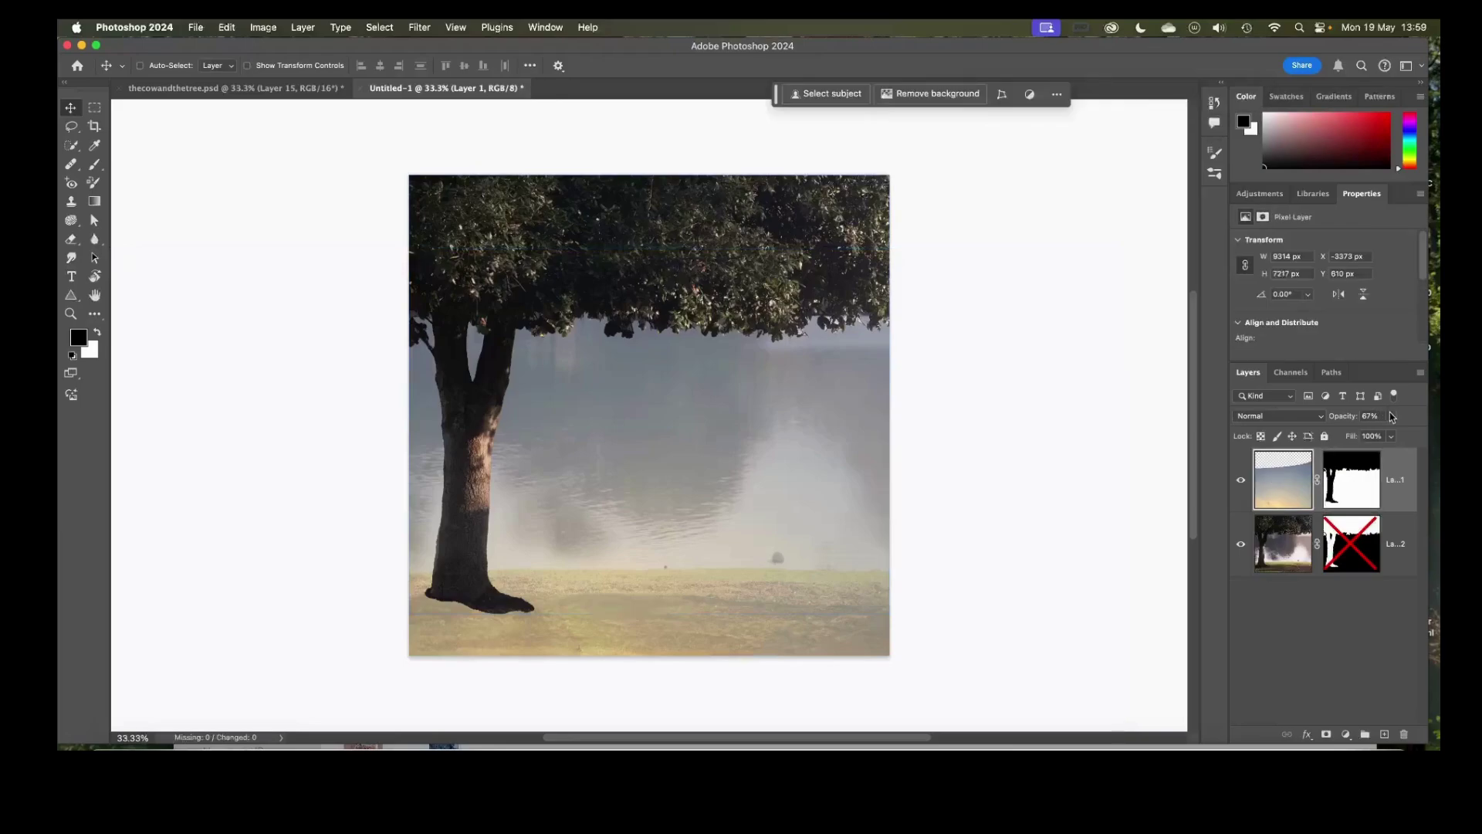
click(1391, 415)
drag(1392, 434, 1434, 437)
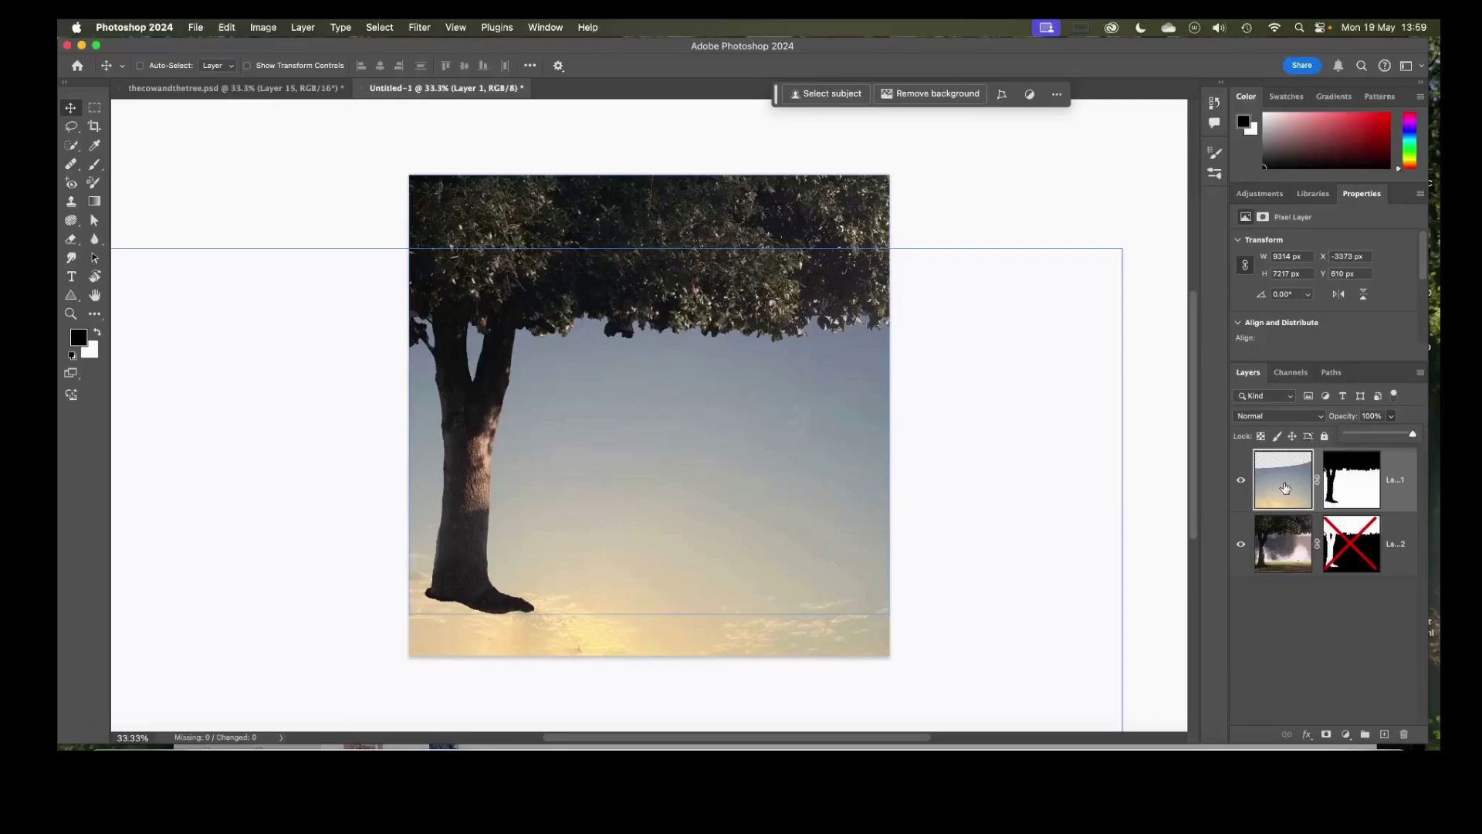
- Paint black along the bottom of Layer 1's mask to reveal the grass, using a large soft brush at 100% opacity and 41% flow
click(1353, 491)
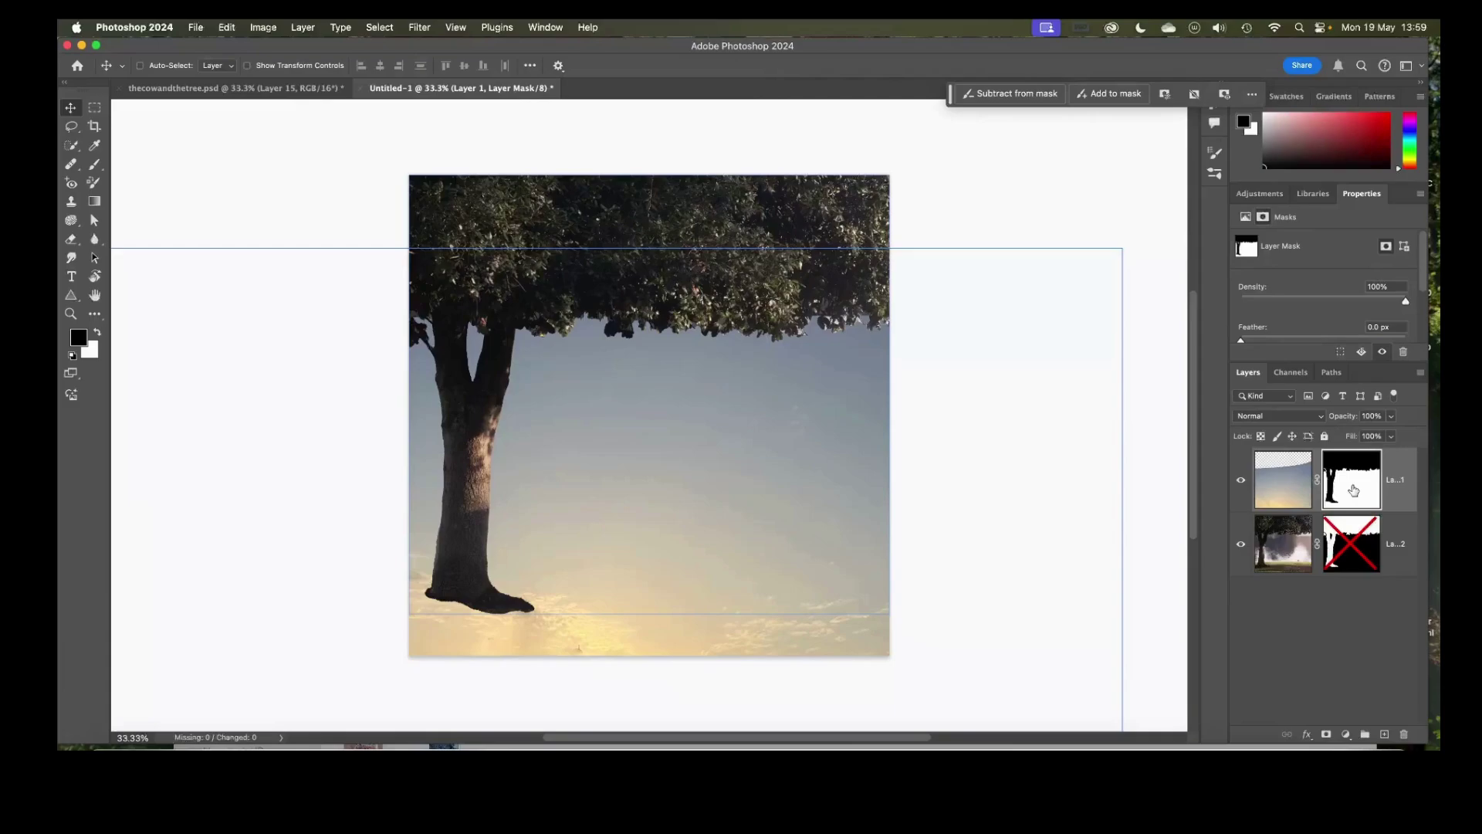
key(b)
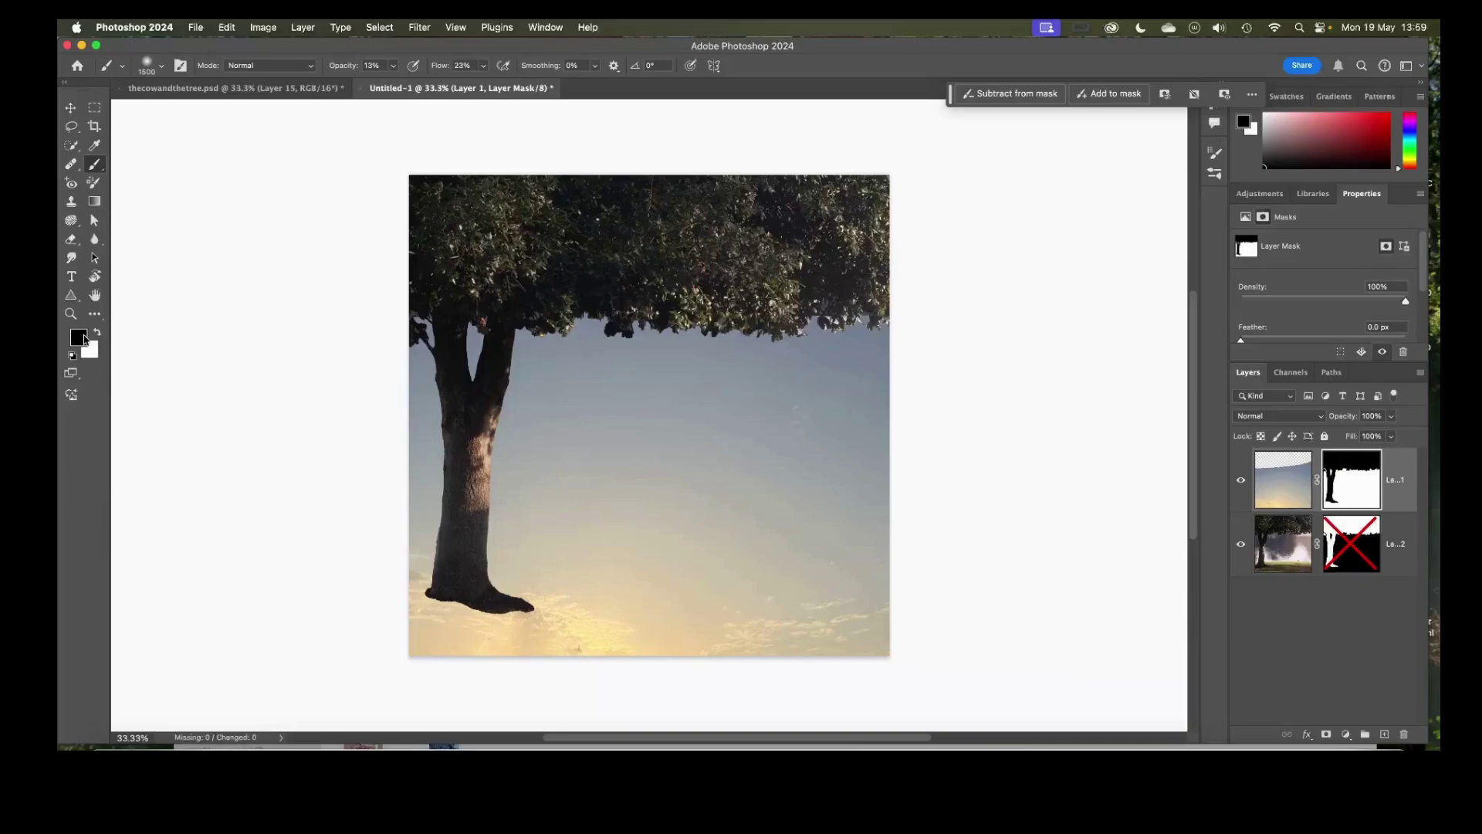
click(393, 65)
drag(417, 85, 495, 83)
click(484, 66)
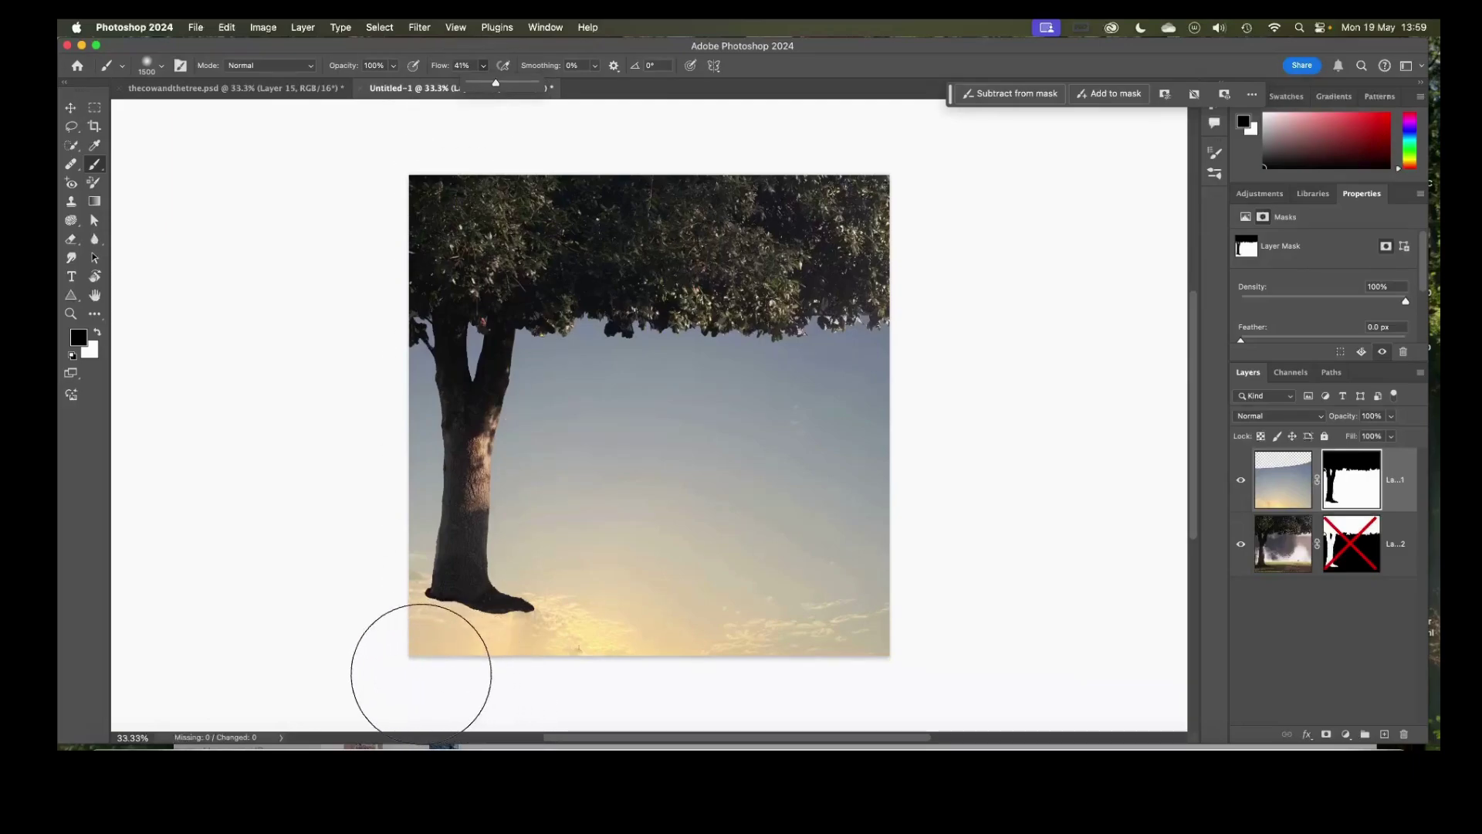
click(1339, 498)
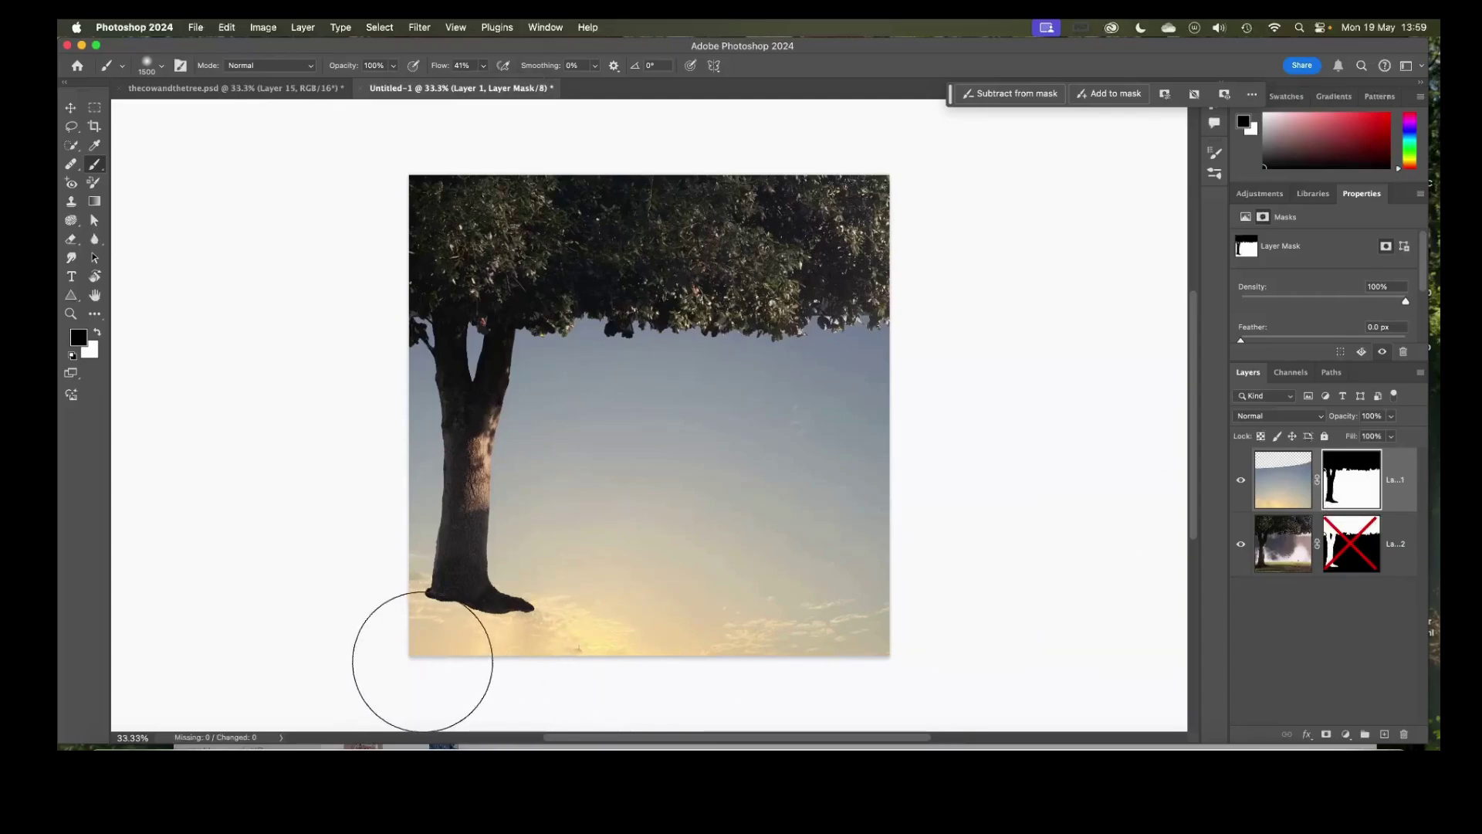
mouse_move(423, 661)
mouse_down()
mouse_move(397, 652)
mouse_move(645, 679)
mouse_move(831, 665)
mouse_move(516, 668)
mouse_move(400, 651)
mouse_move(771, 685)
mouse_move(886, 670)
mouse_move(430, 682)
mouse_move(903, 692)
mouse_move(535, 691)
mouse_up()
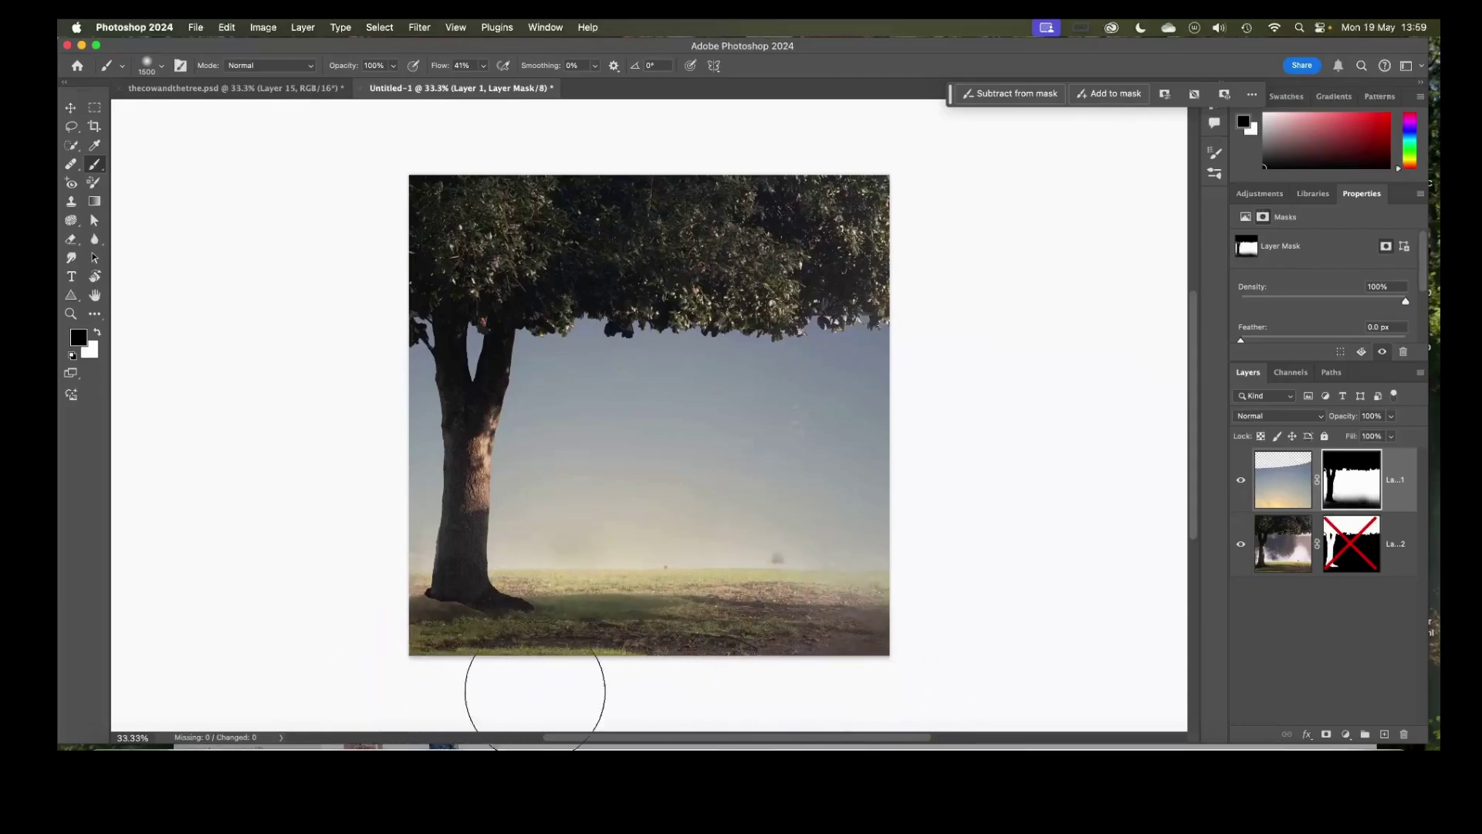
- Try a black stroke over the lower sky on Layer 1's mask with the 1500 px Soft Round brush, and undo it
scroll(535, 691, down, 2)
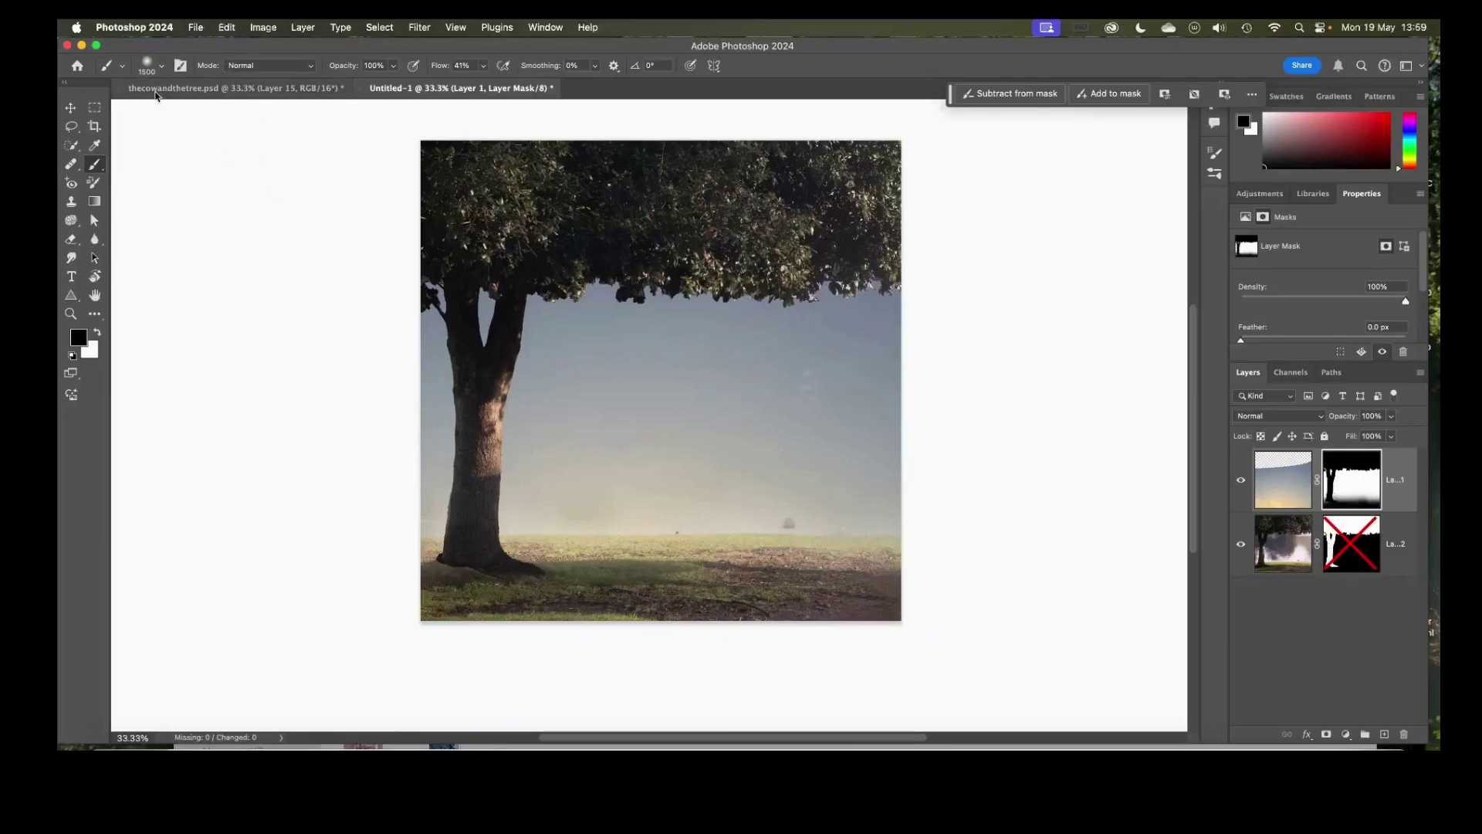
click(163, 68)
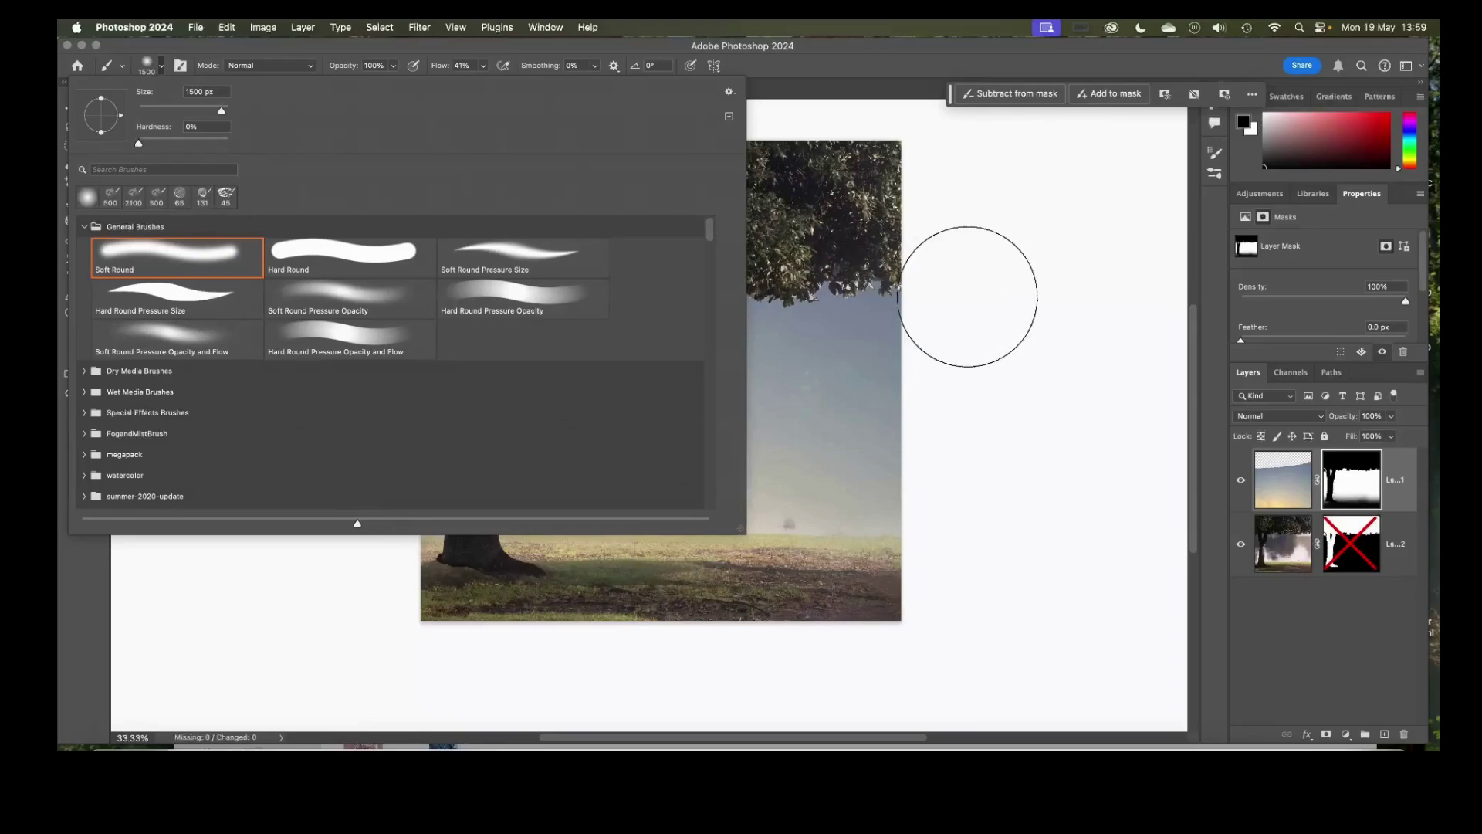
click(998, 395)
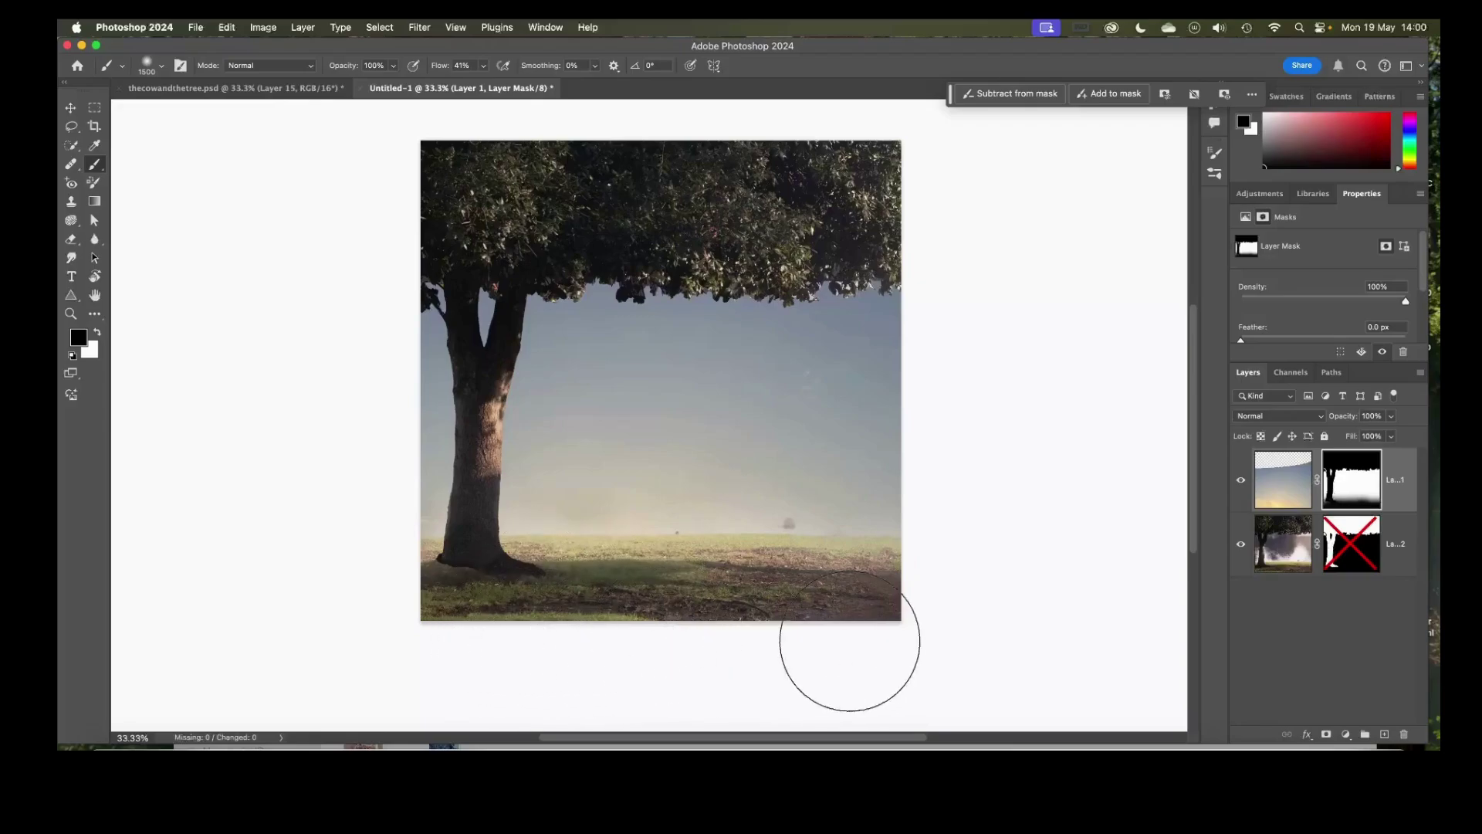
drag(921, 525, 281, 549)
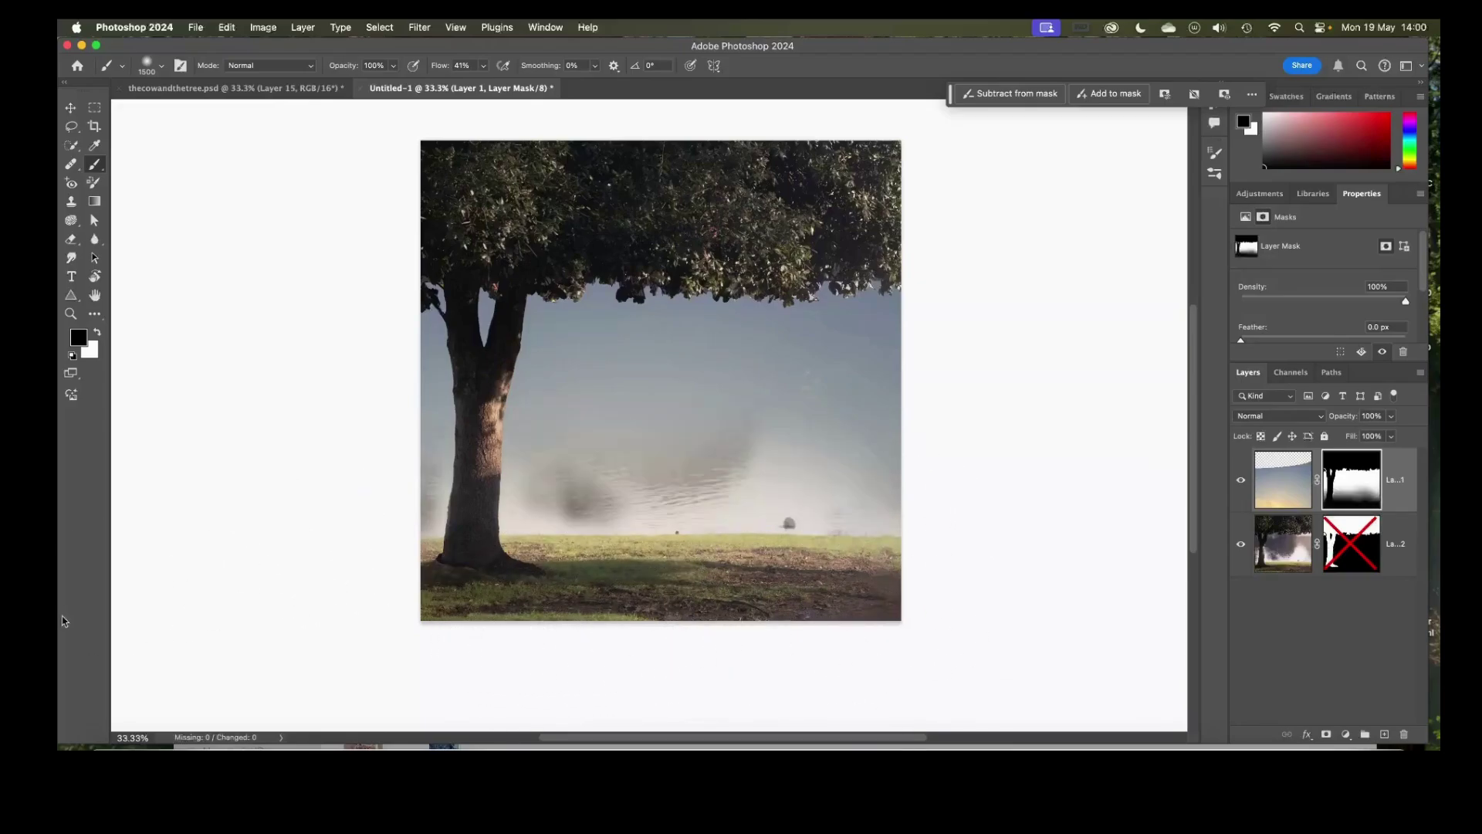
key(super+z)
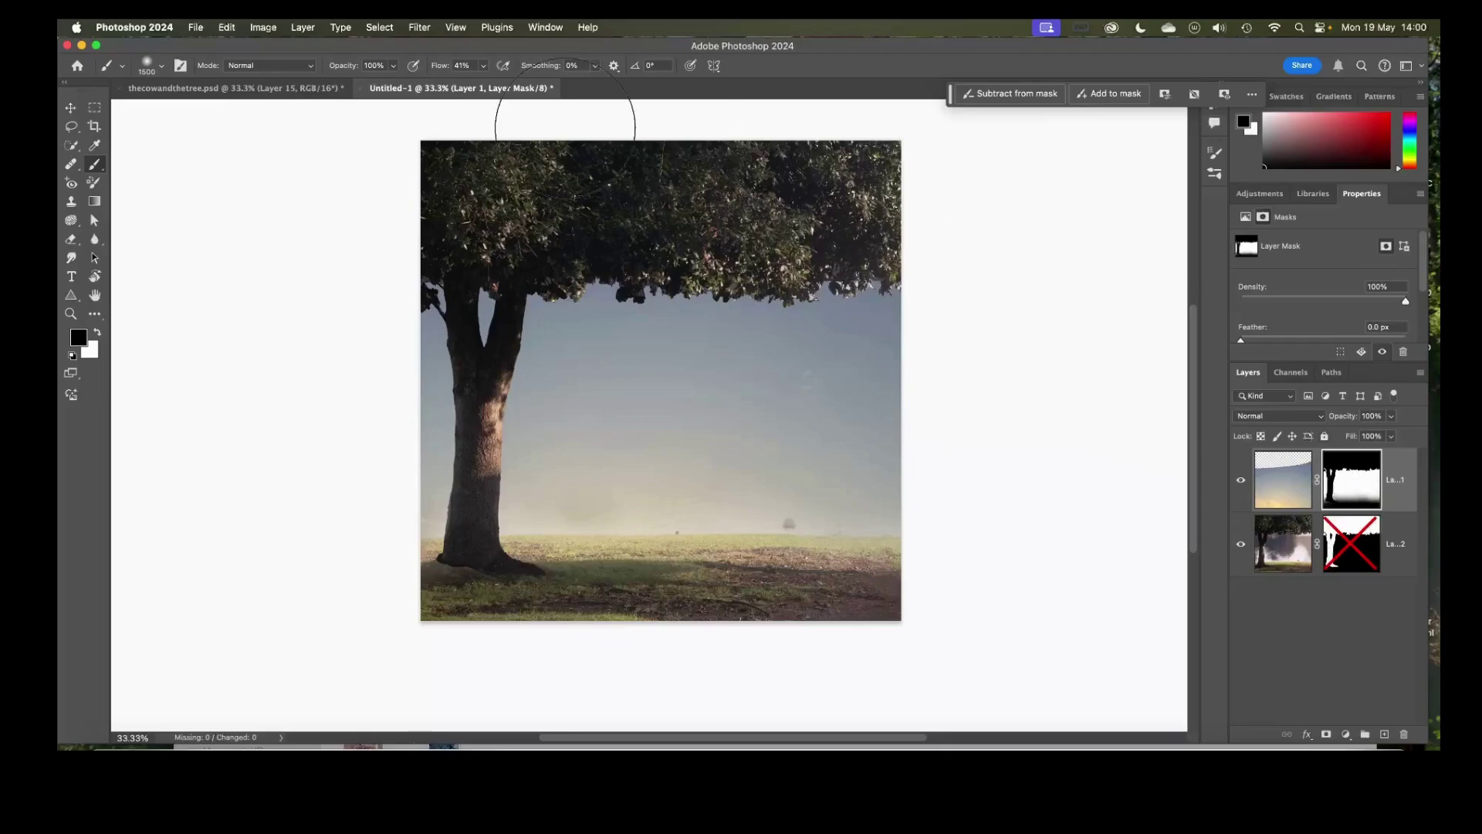
- Paint black over the sky on Layer 1's mask with brush opacity 23% and flow 28%, and swap the foreground color to white
click(393, 67)
click(483, 65)
drag(484, 82, 475, 86)
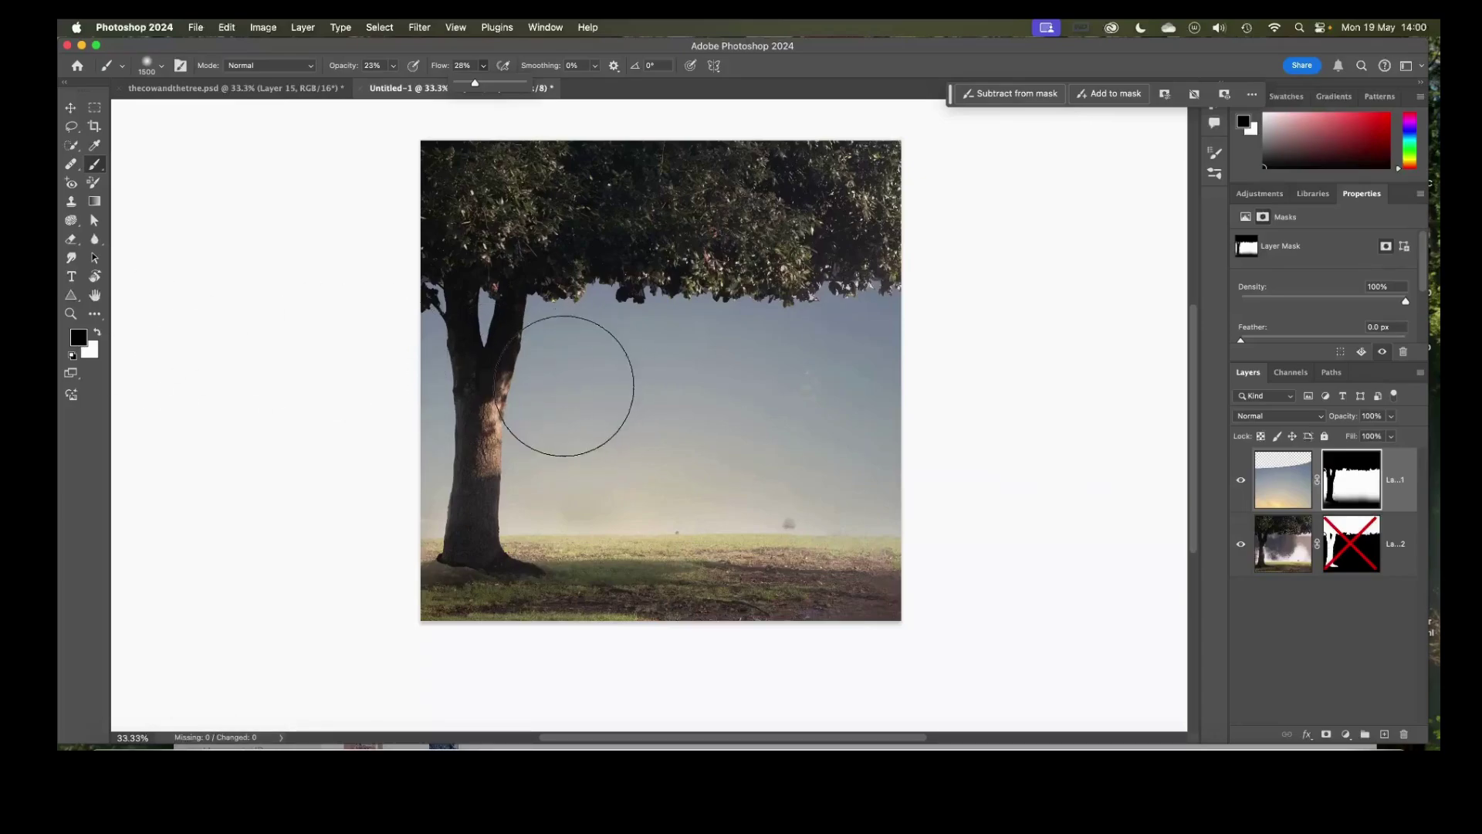
click(642, 387)
mouse_move(665, 382)
mouse_down()
mouse_move(859, 379)
mouse_move(607, 378)
mouse_move(568, 346)
mouse_move(646, 350)
mouse_move(563, 336)
mouse_move(737, 309)
mouse_move(887, 308)
mouse_move(646, 316)
mouse_move(803, 328)
mouse_move(793, 342)
mouse_move(904, 338)
mouse_move(643, 358)
mouse_move(563, 342)
mouse_move(460, 400)
mouse_move(562, 474)
mouse_move(663, 453)
mouse_move(660, 402)
mouse_move(413, 388)
mouse_move(403, 348)
mouse_move(386, 464)
mouse_move(371, 337)
mouse_up()
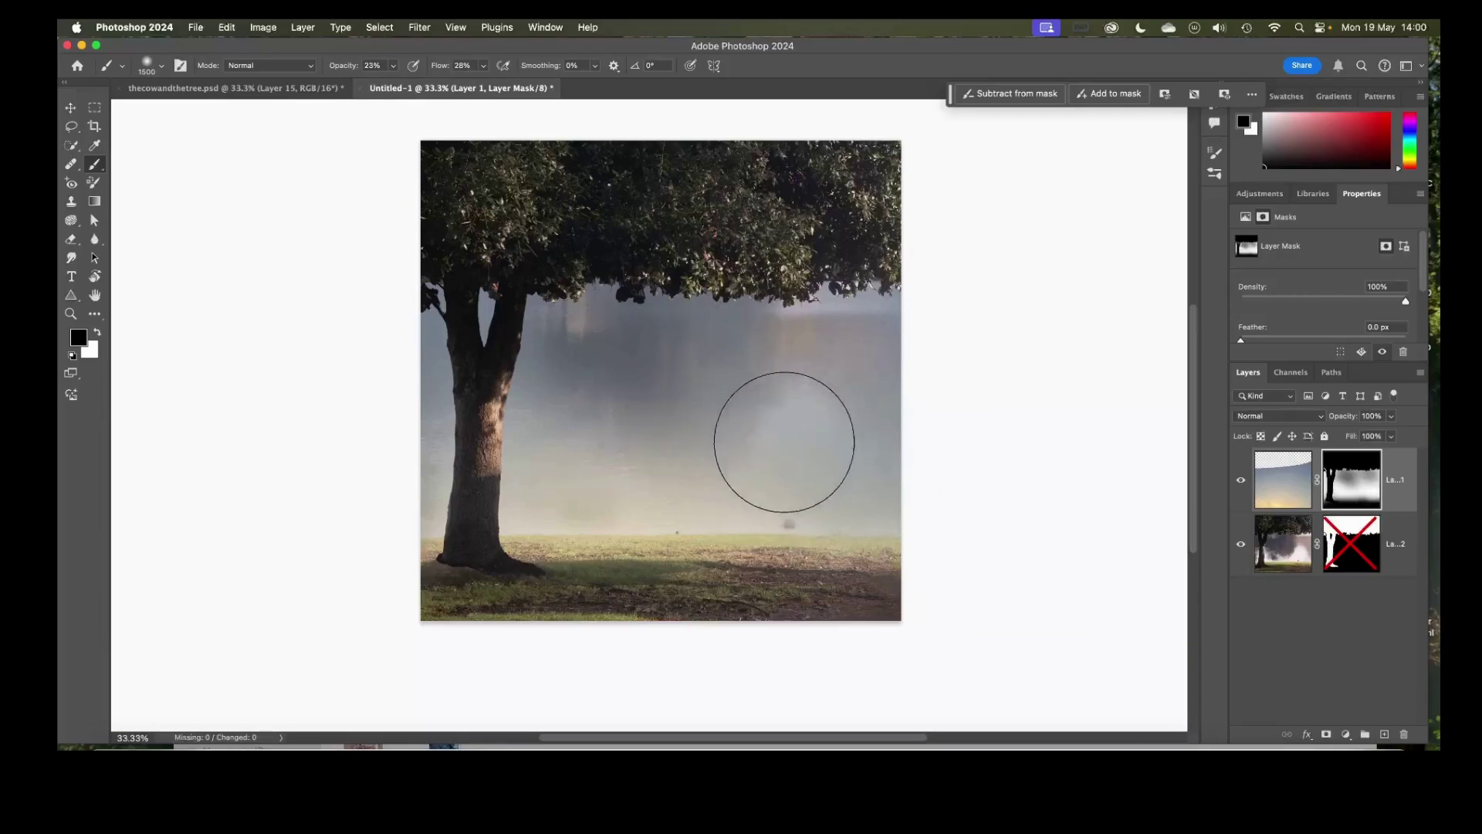
key(x)
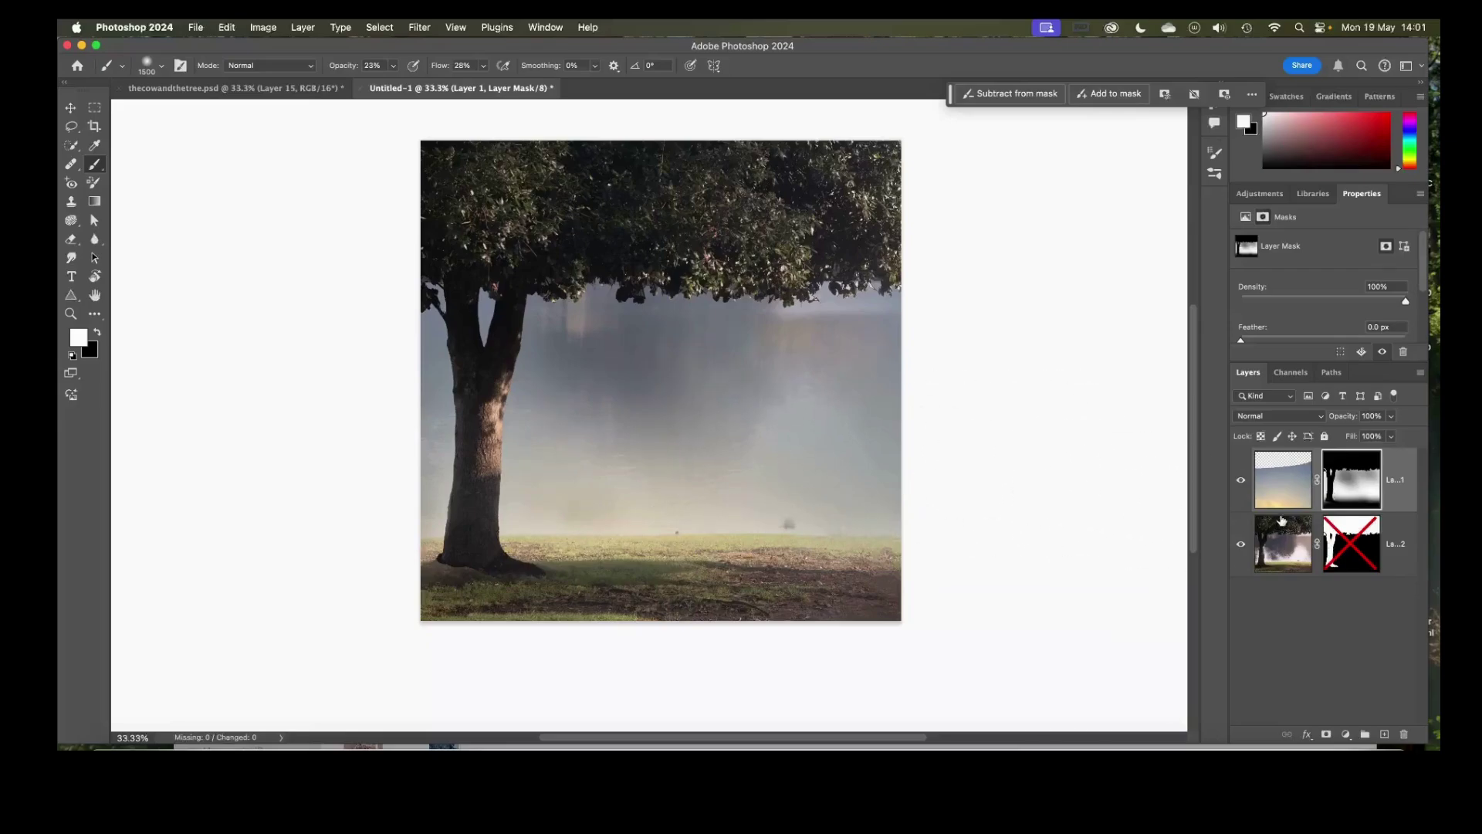
- Hide and show Layer 1 to compare the blended sky with the original lake, keeping its mask targeted
click(1241, 483)
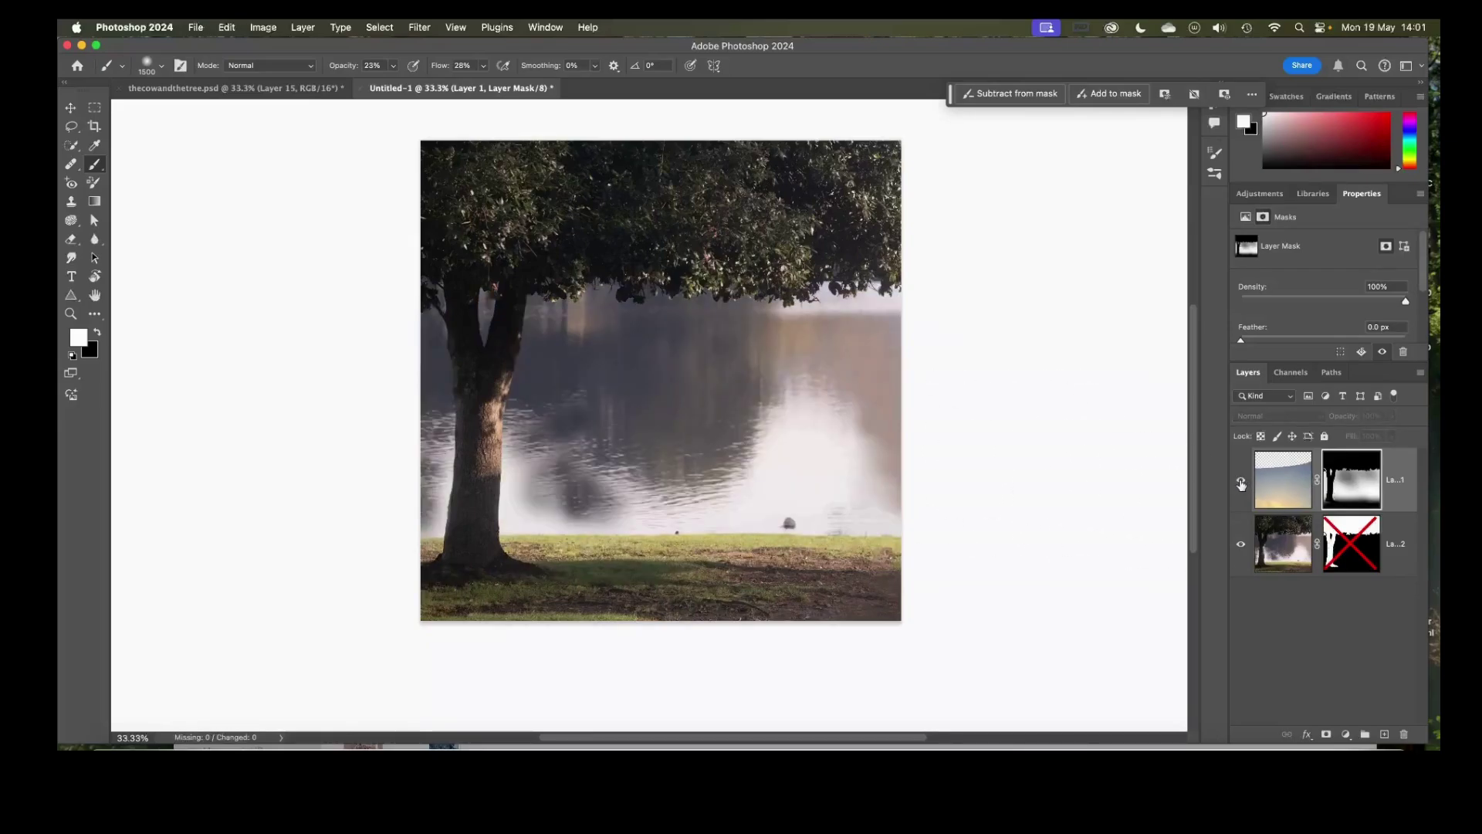
click(1240, 483)
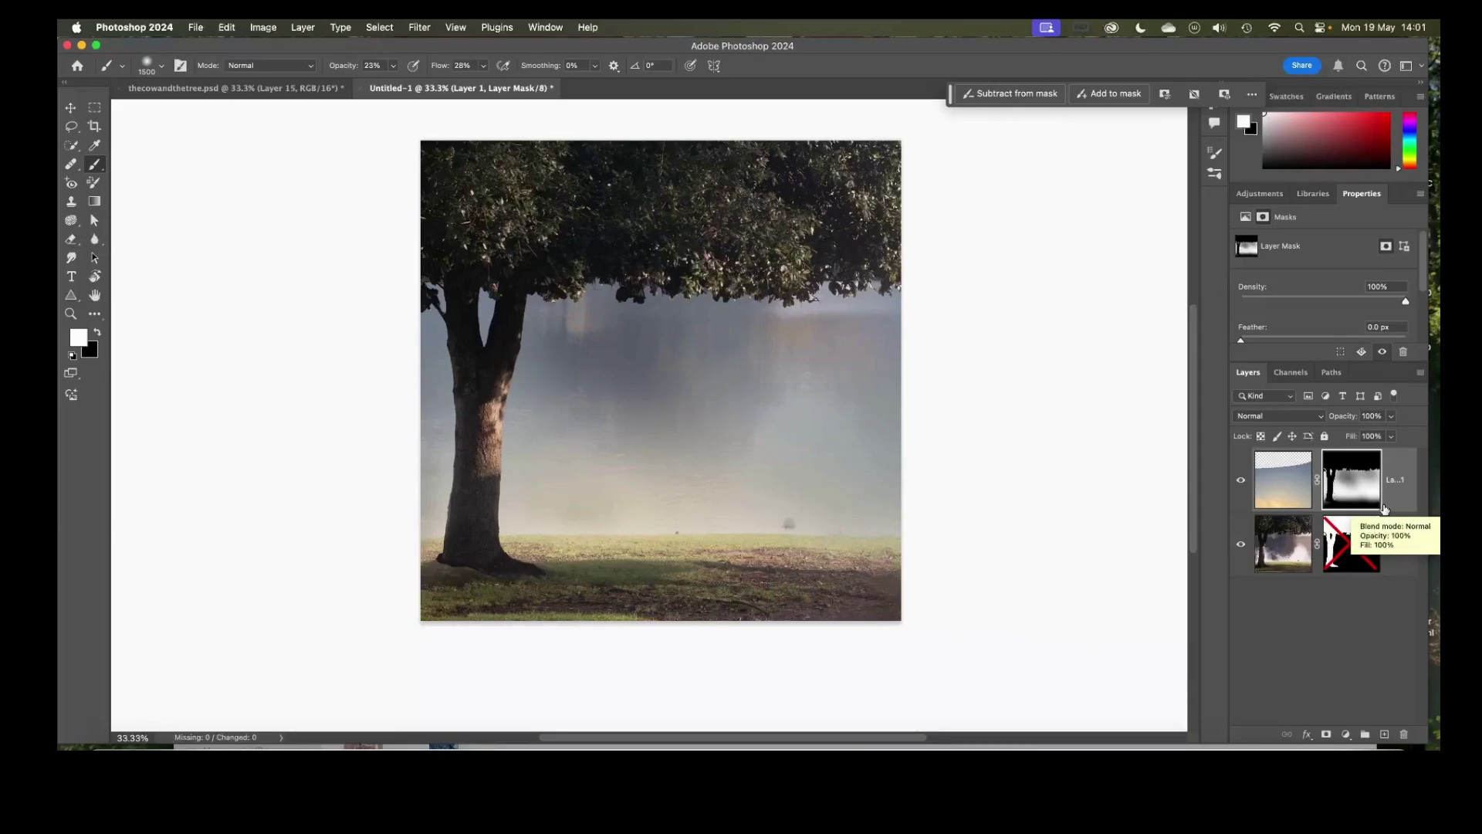
click(1278, 487)
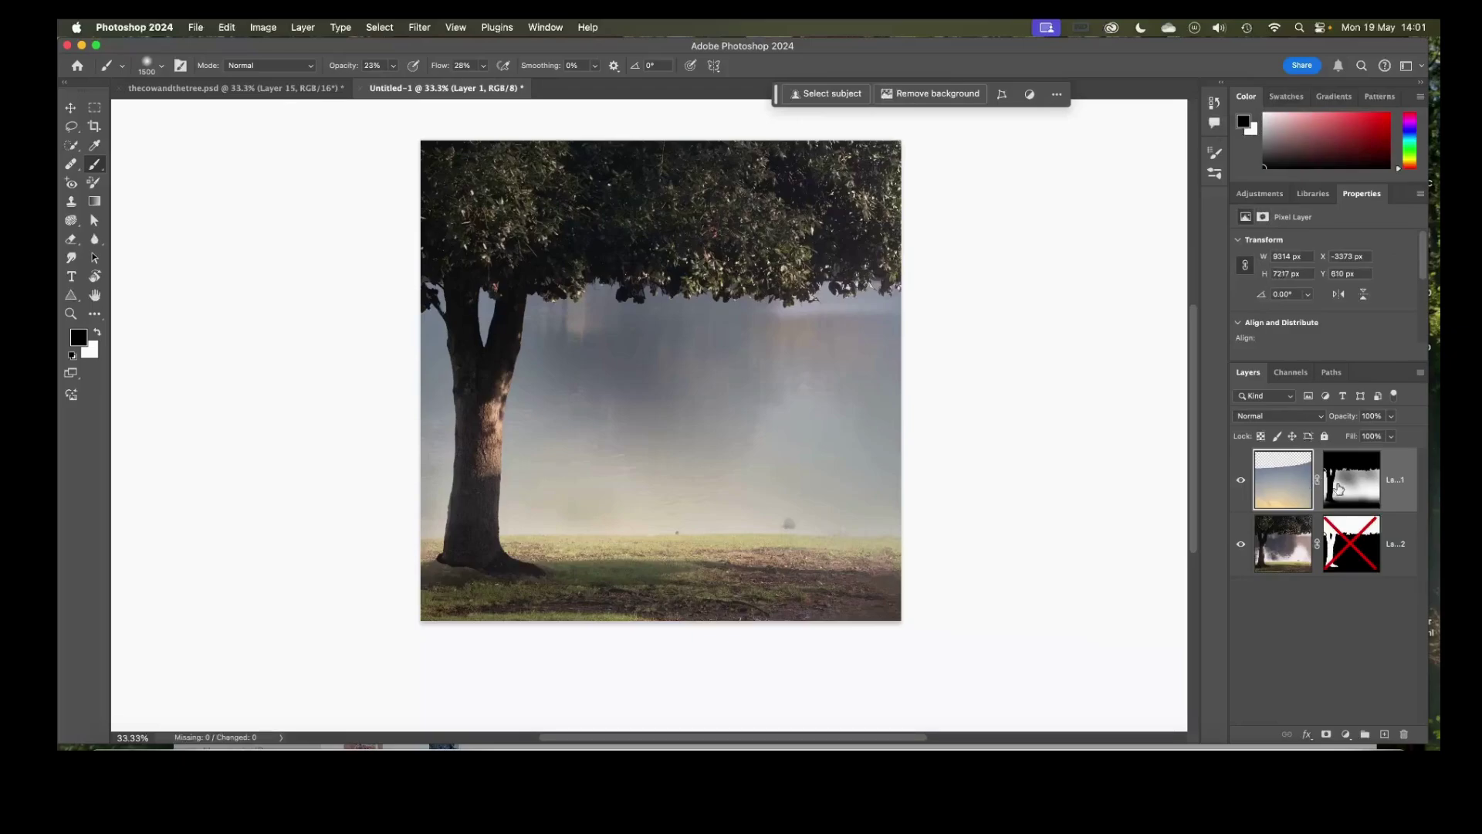
click(1339, 489)
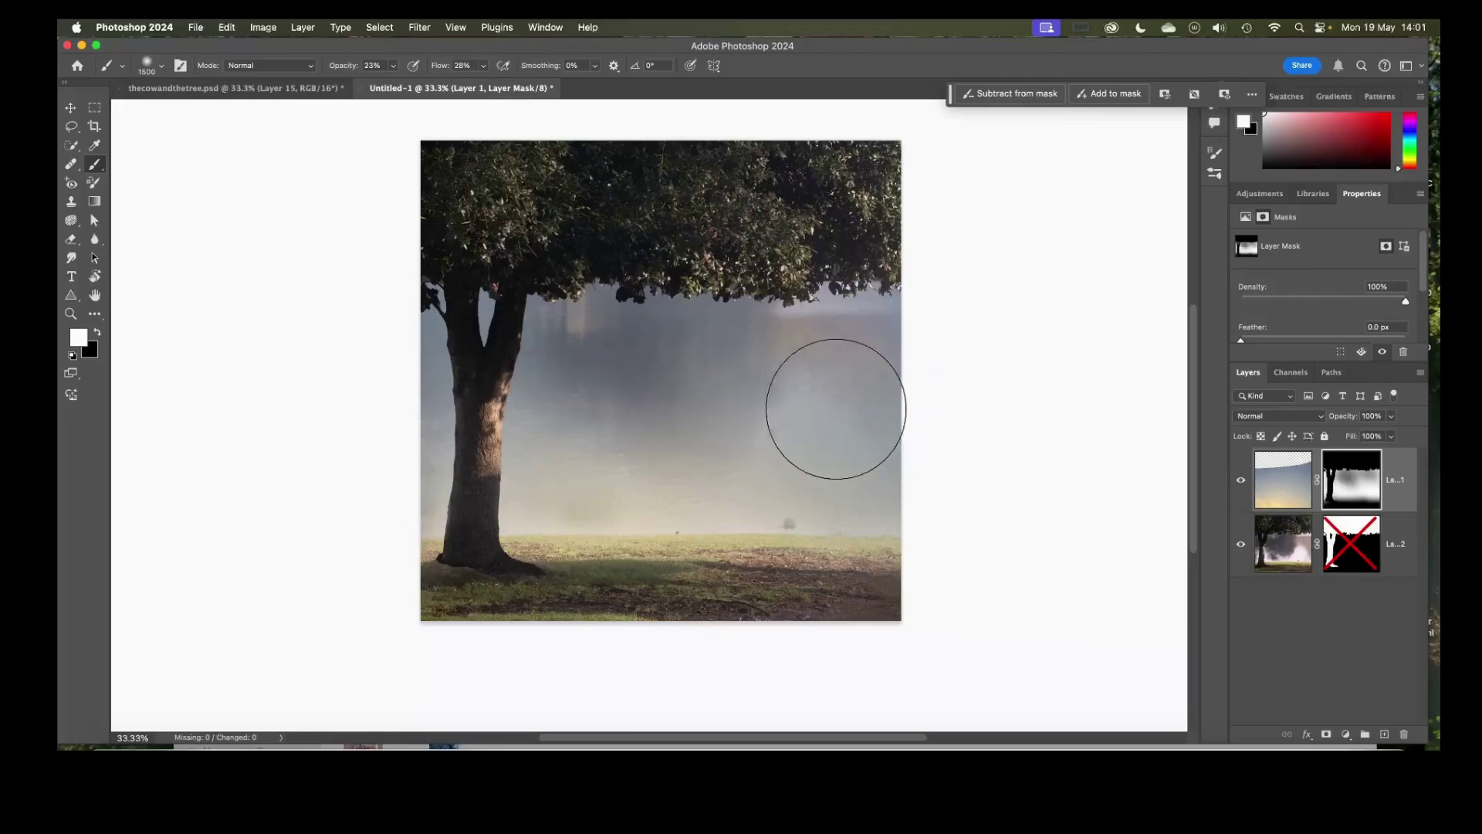
- Try the Exclusion blend mode on the Layer 1 sky with opacity lowered to 65%, and restore Normal at 100%
click(1280, 480)
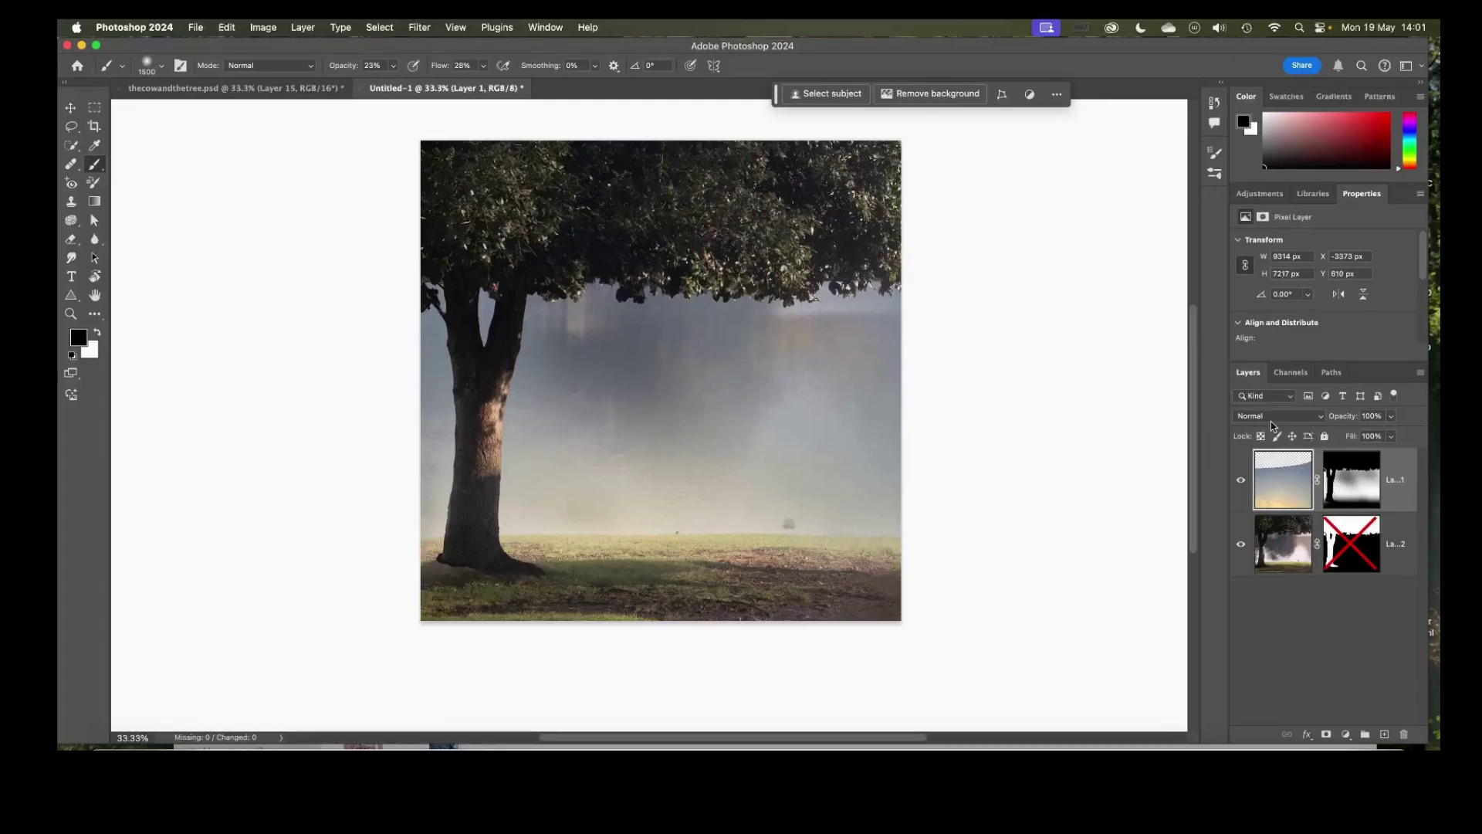
click(1270, 421)
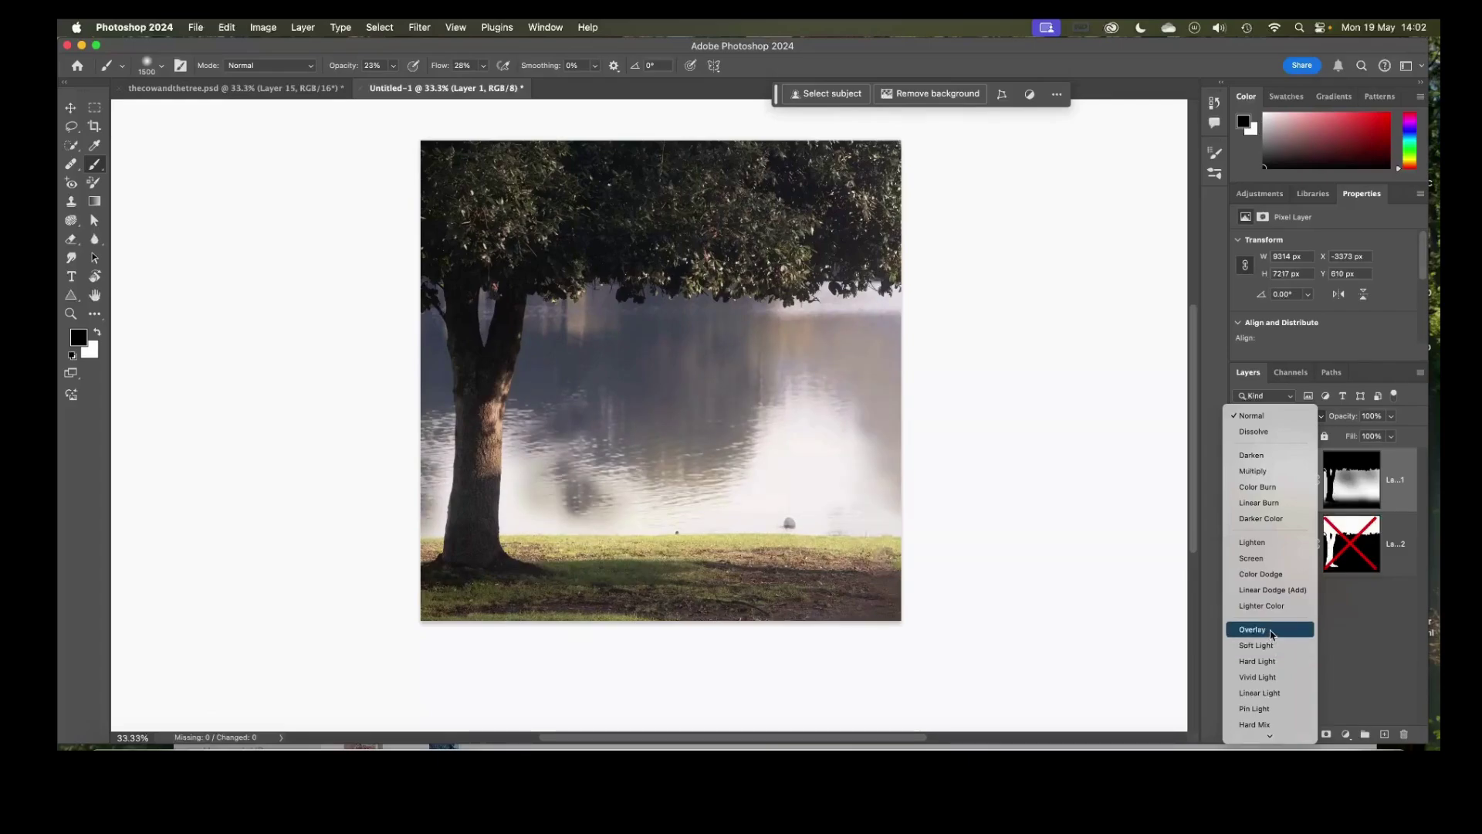
scroll(1272, 634, down, 4)
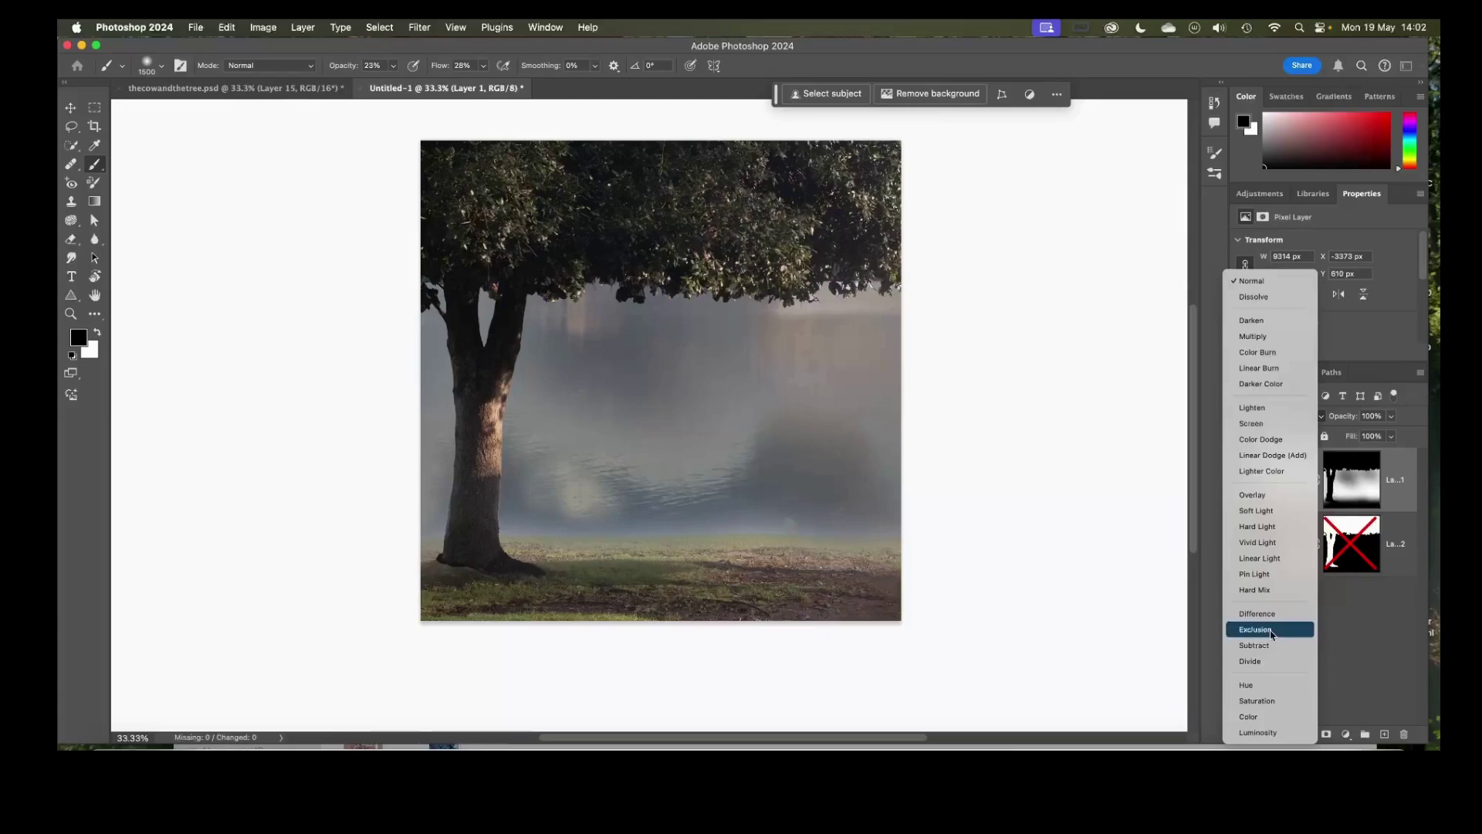
click(1272, 629)
click(1391, 415)
drag(1394, 433, 1369, 437)
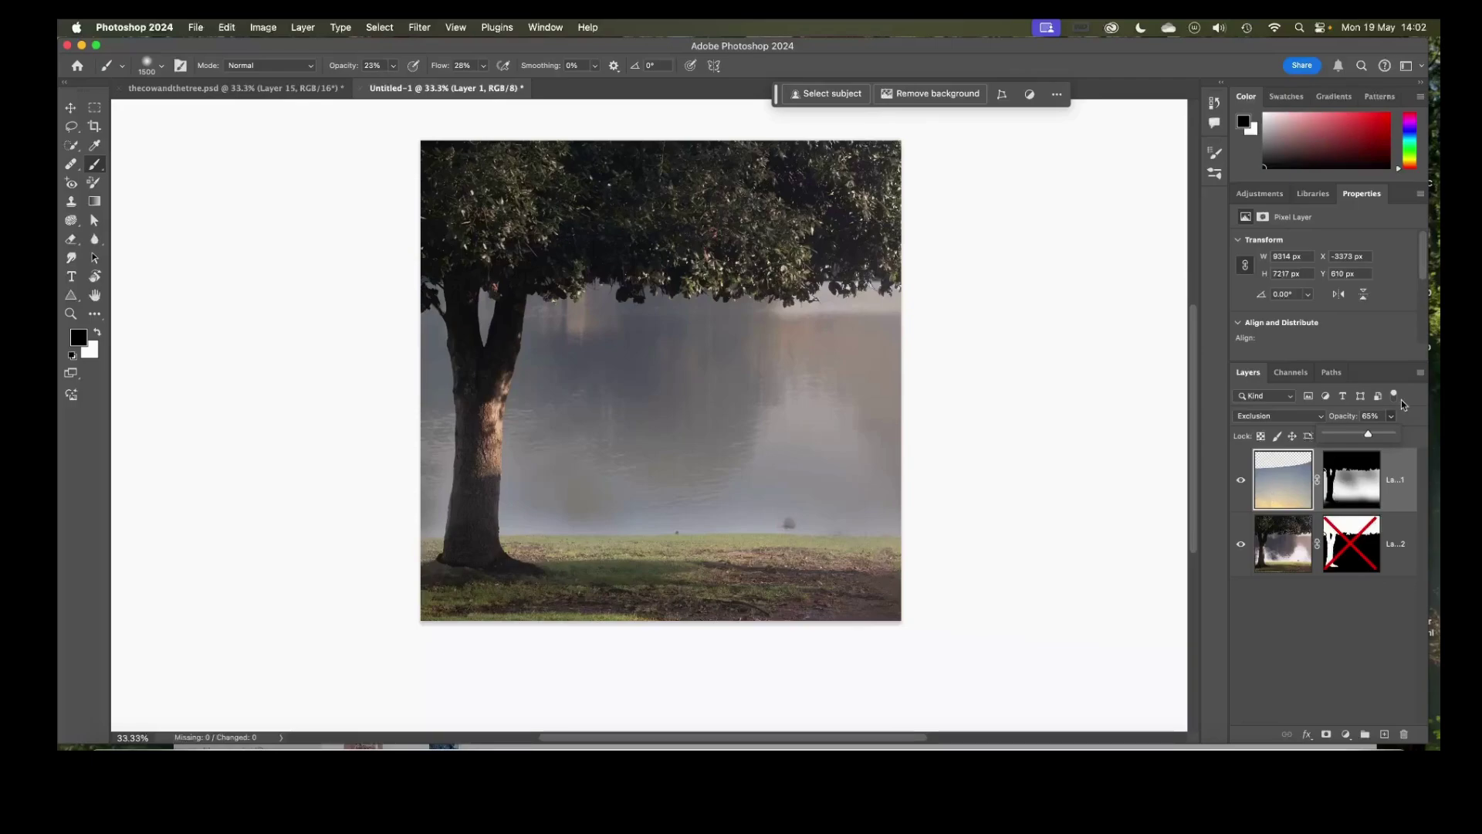
drag(1369, 433, 1392, 433)
click(1277, 416)
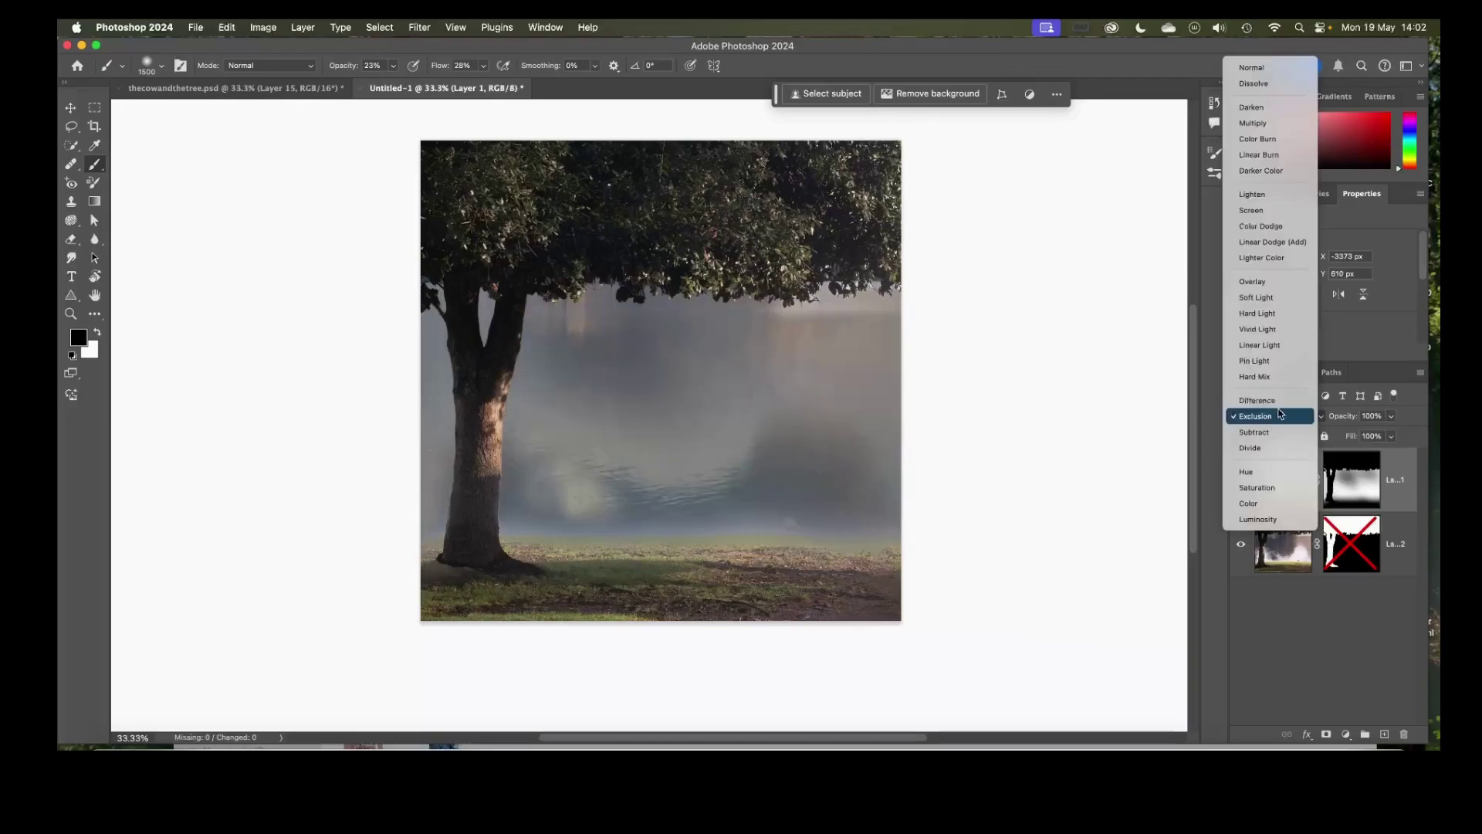
click(1266, 65)
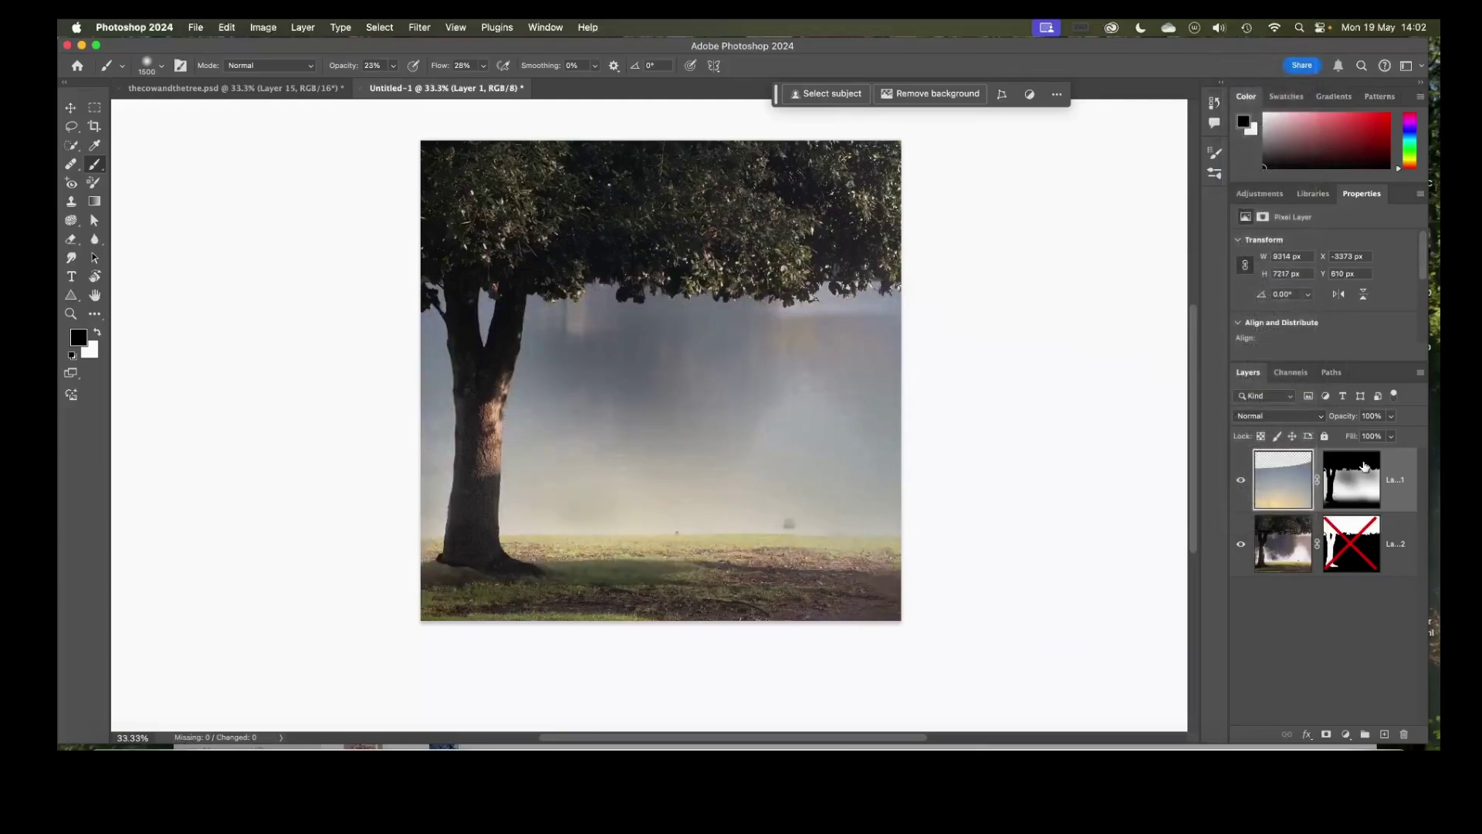
- Paint white on Layer 1's mask over the lake area with the soft brush at 23% opacity to bring back some sky
click(1363, 488)
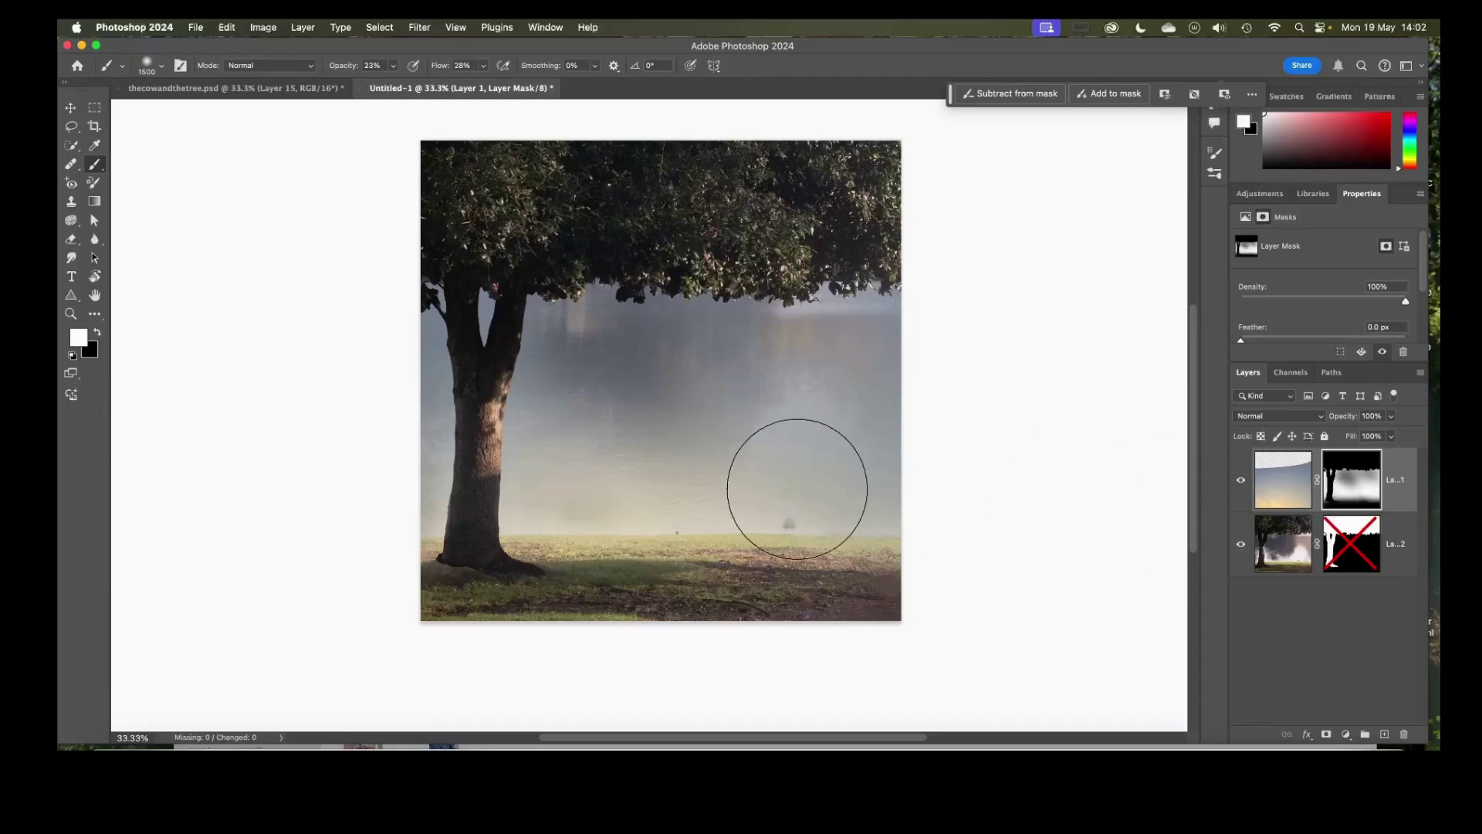
mouse_move(679, 418)
mouse_down()
mouse_move(571, 409)
mouse_move(600, 395)
mouse_move(548, 408)
mouse_move(647, 429)
mouse_move(550, 429)
mouse_up()
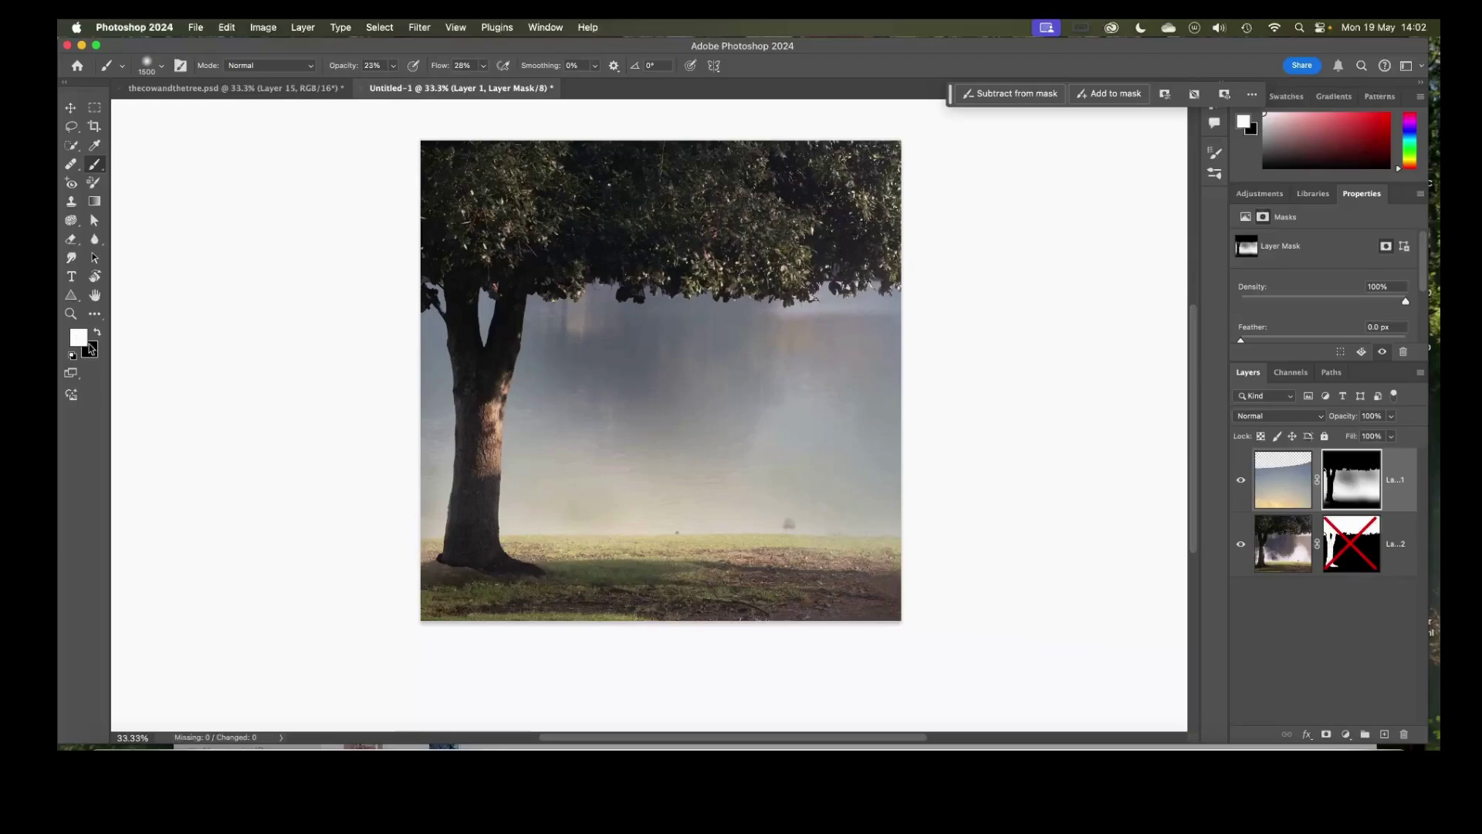
click(393, 66)
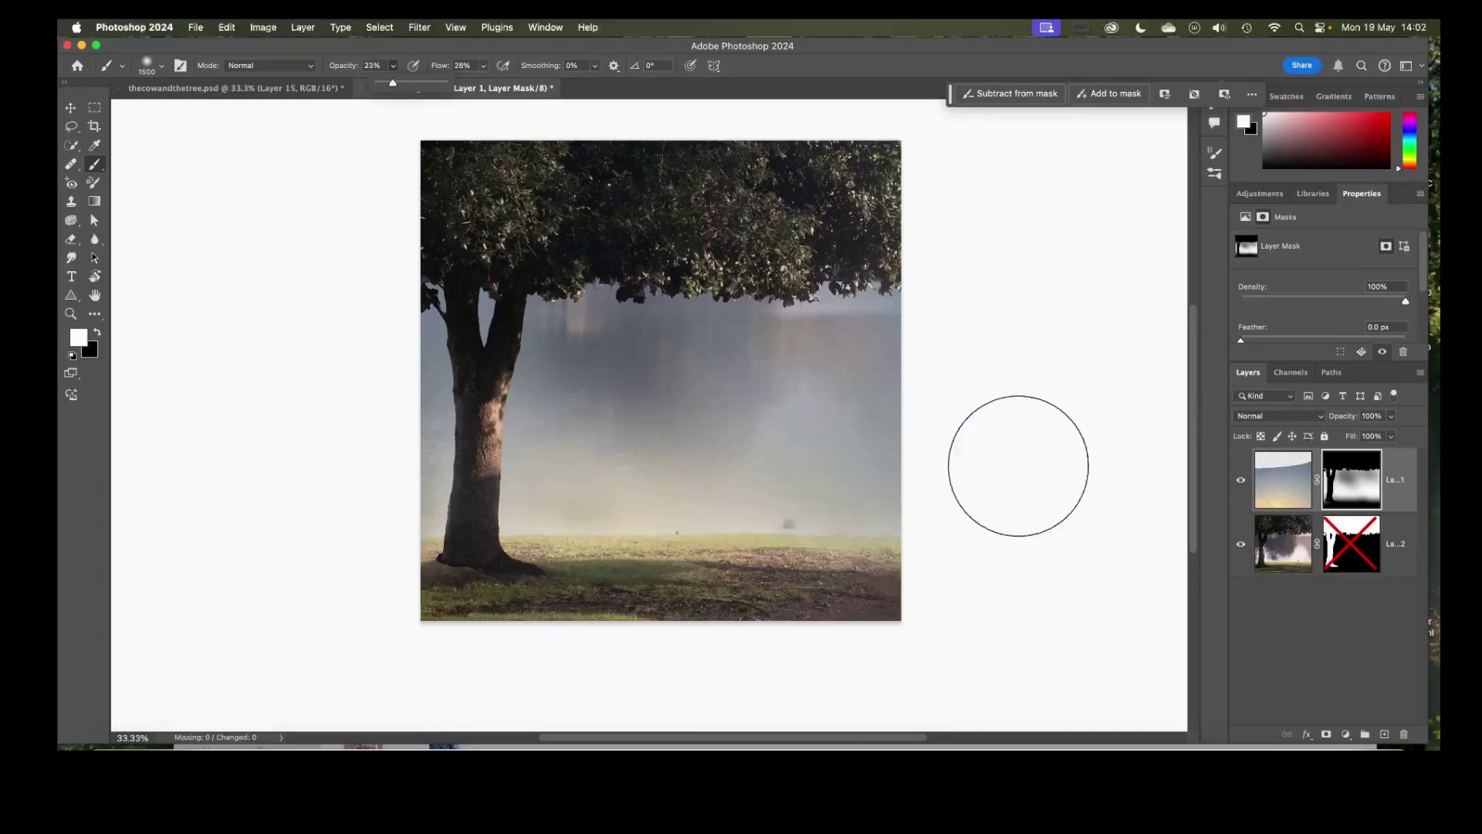
mouse_move(800, 473)
mouse_down()
mouse_move(902, 446)
mouse_move(809, 437)
mouse_up()
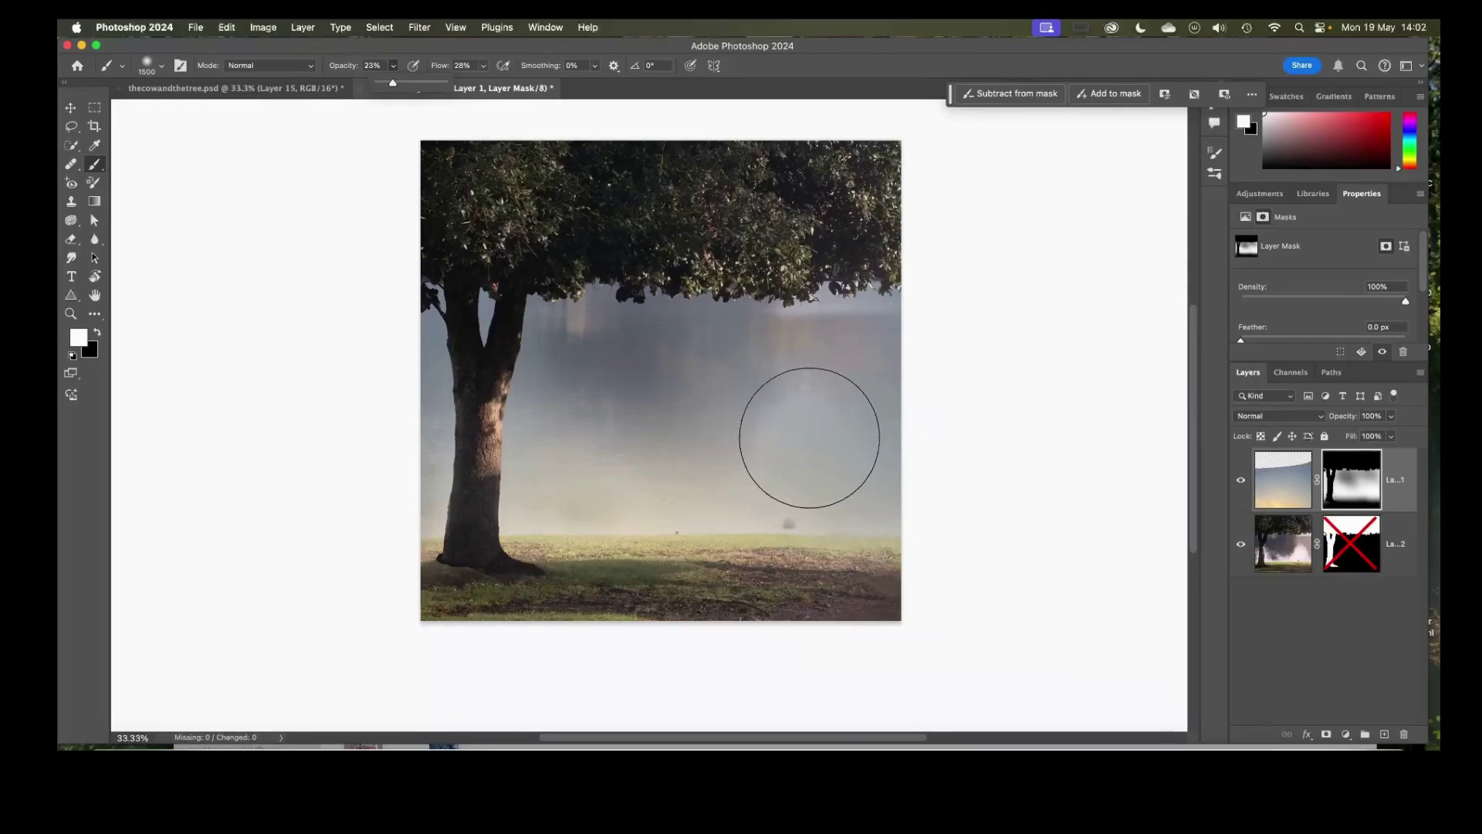
- Copy the masked cow layer from thecowandthetree.psd into Untitled-1 and position the cow standing on the grass beside the tree
click(207, 90)
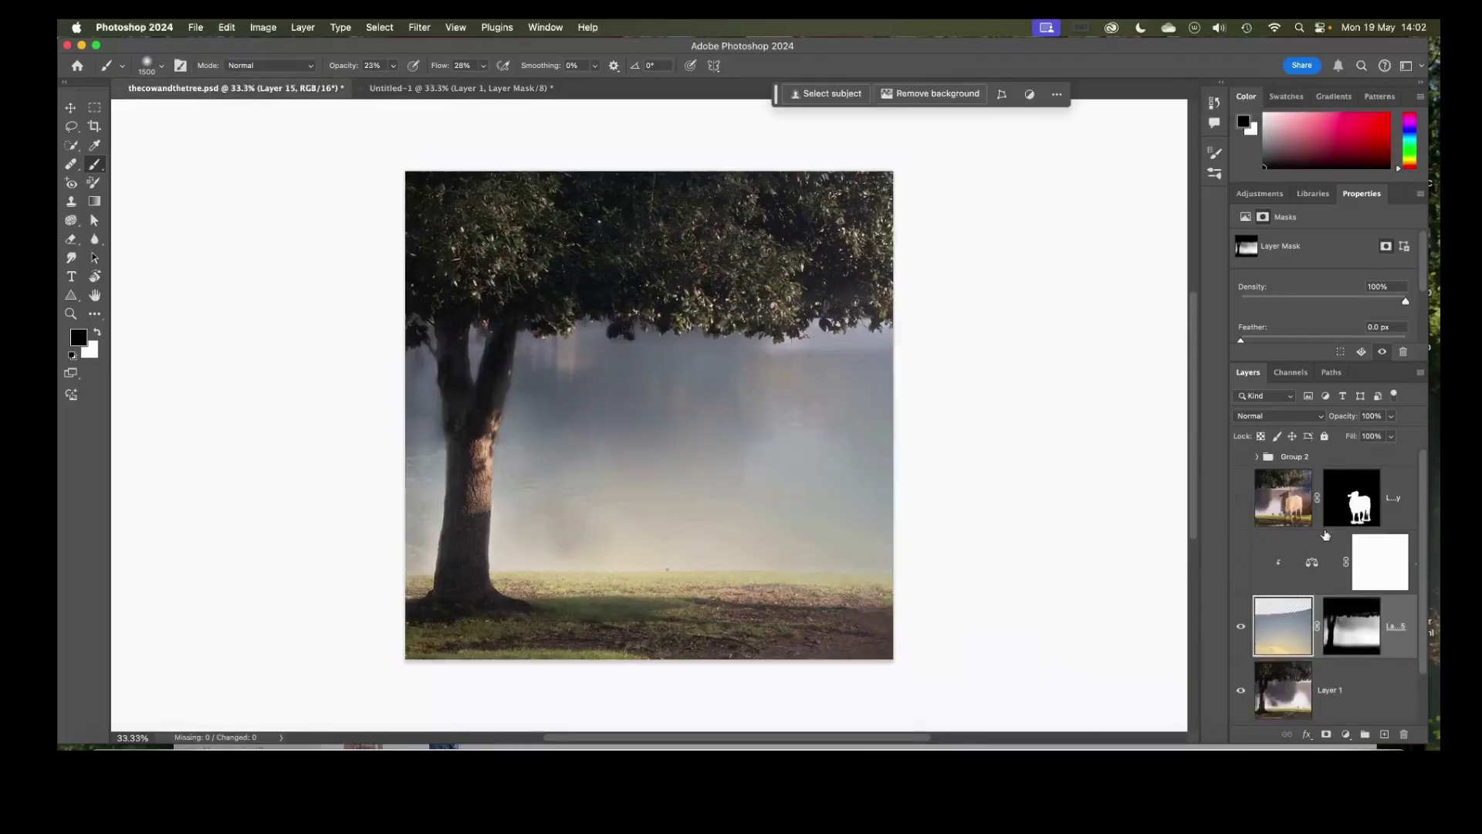
click(1280, 503)
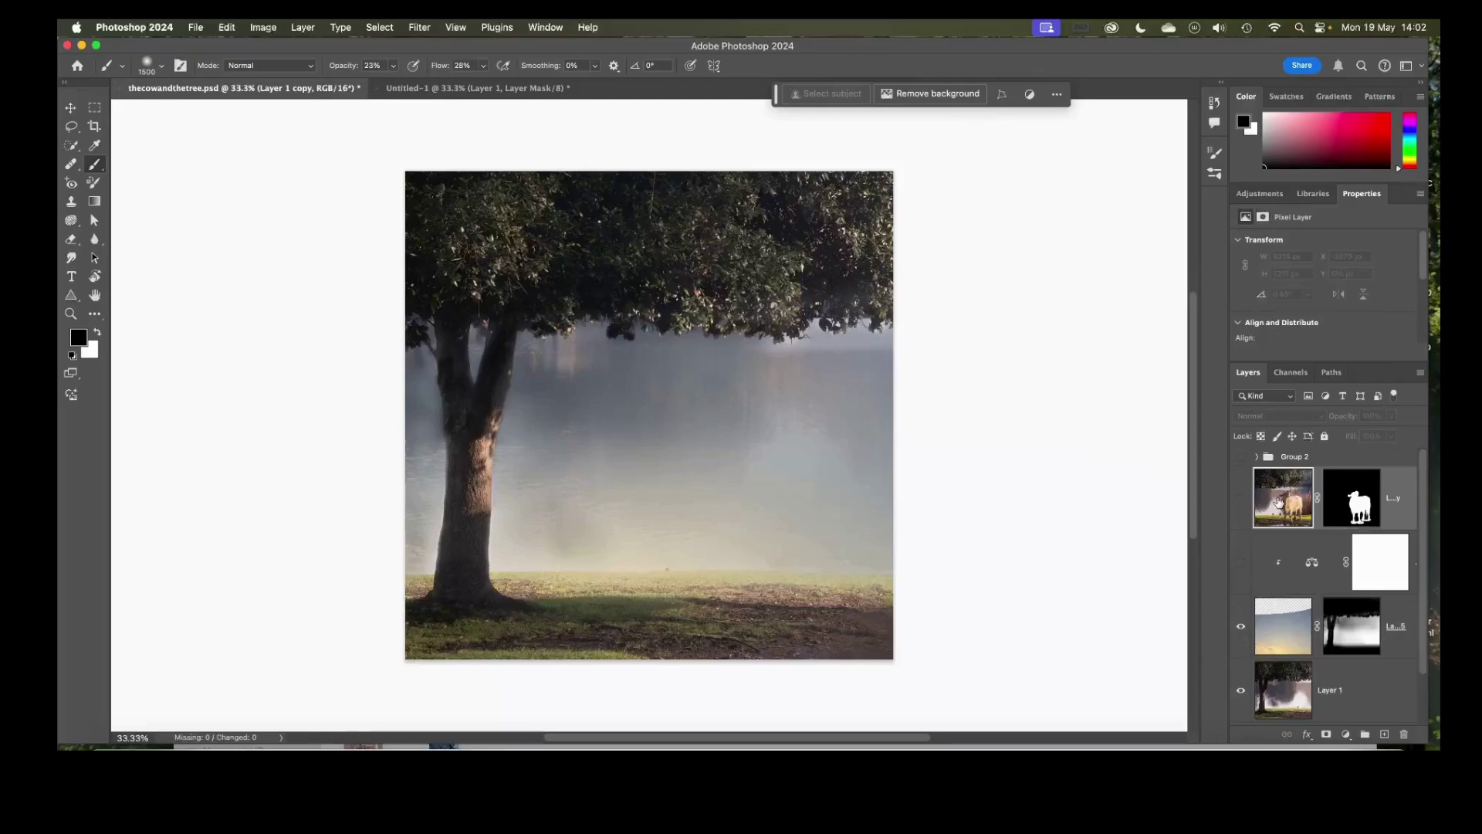
click(70, 108)
drag(1303, 492, 685, 486)
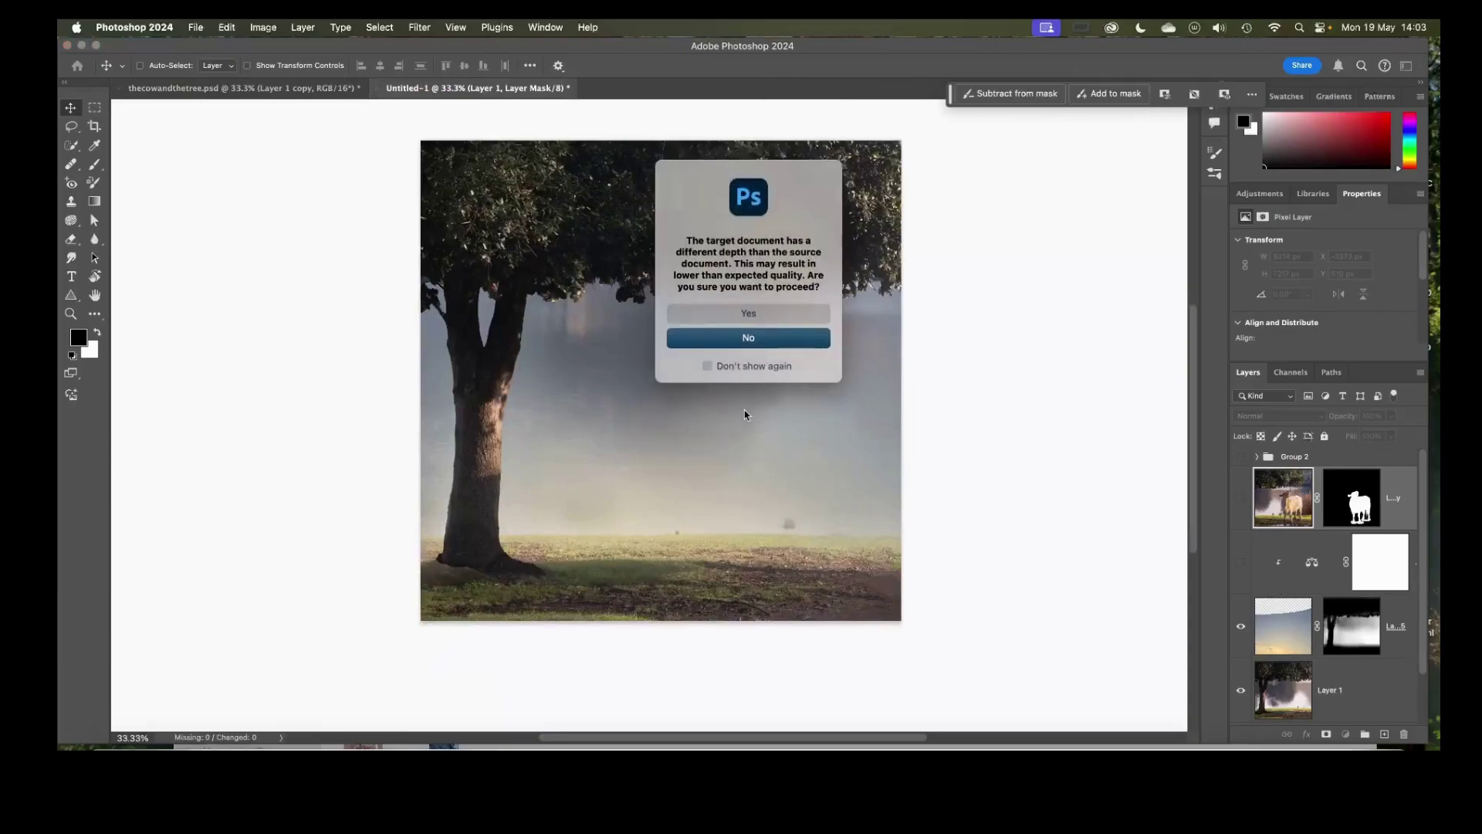
click(754, 323)
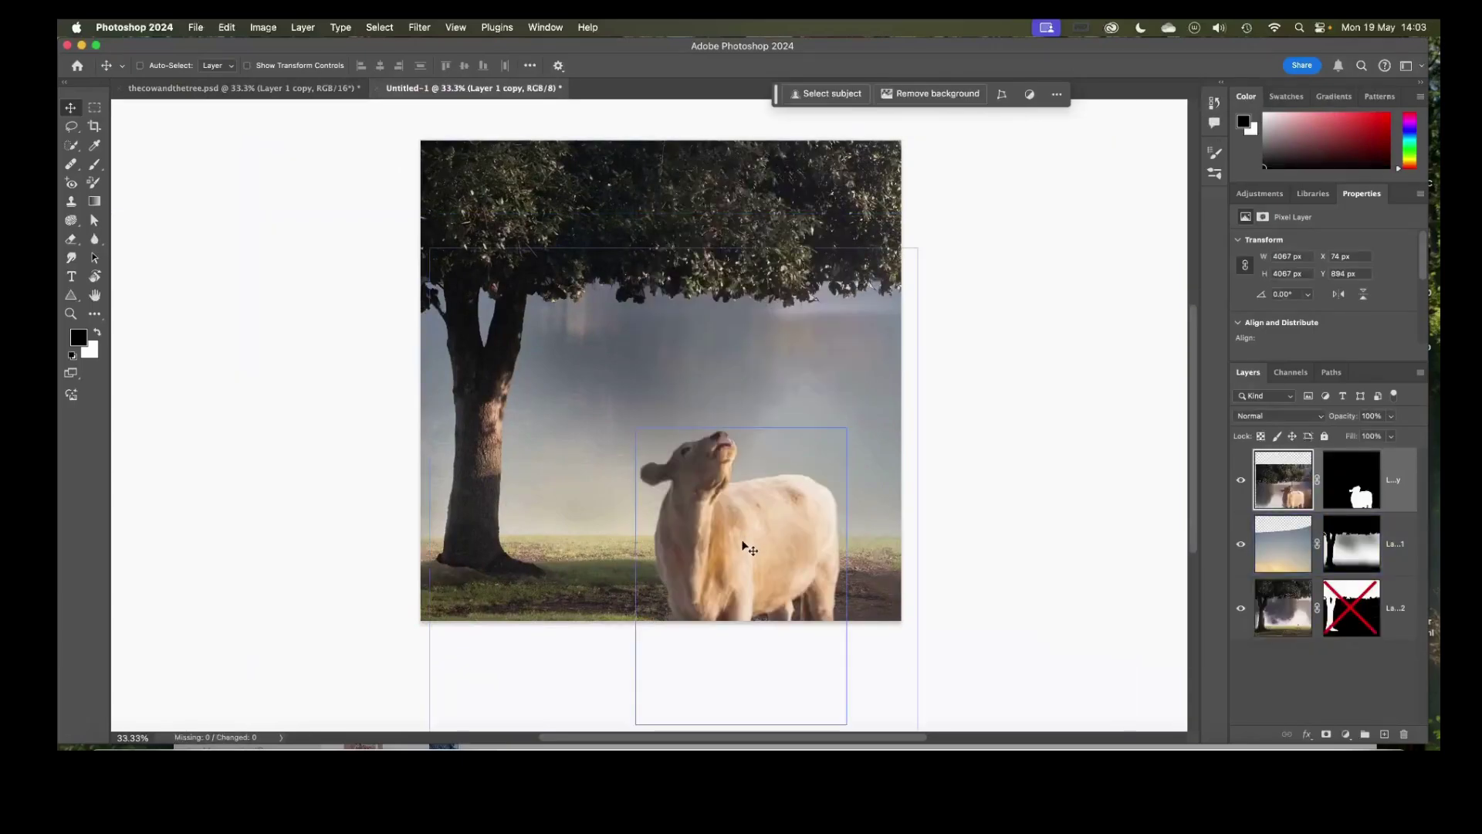
drag(748, 546, 747, 423)
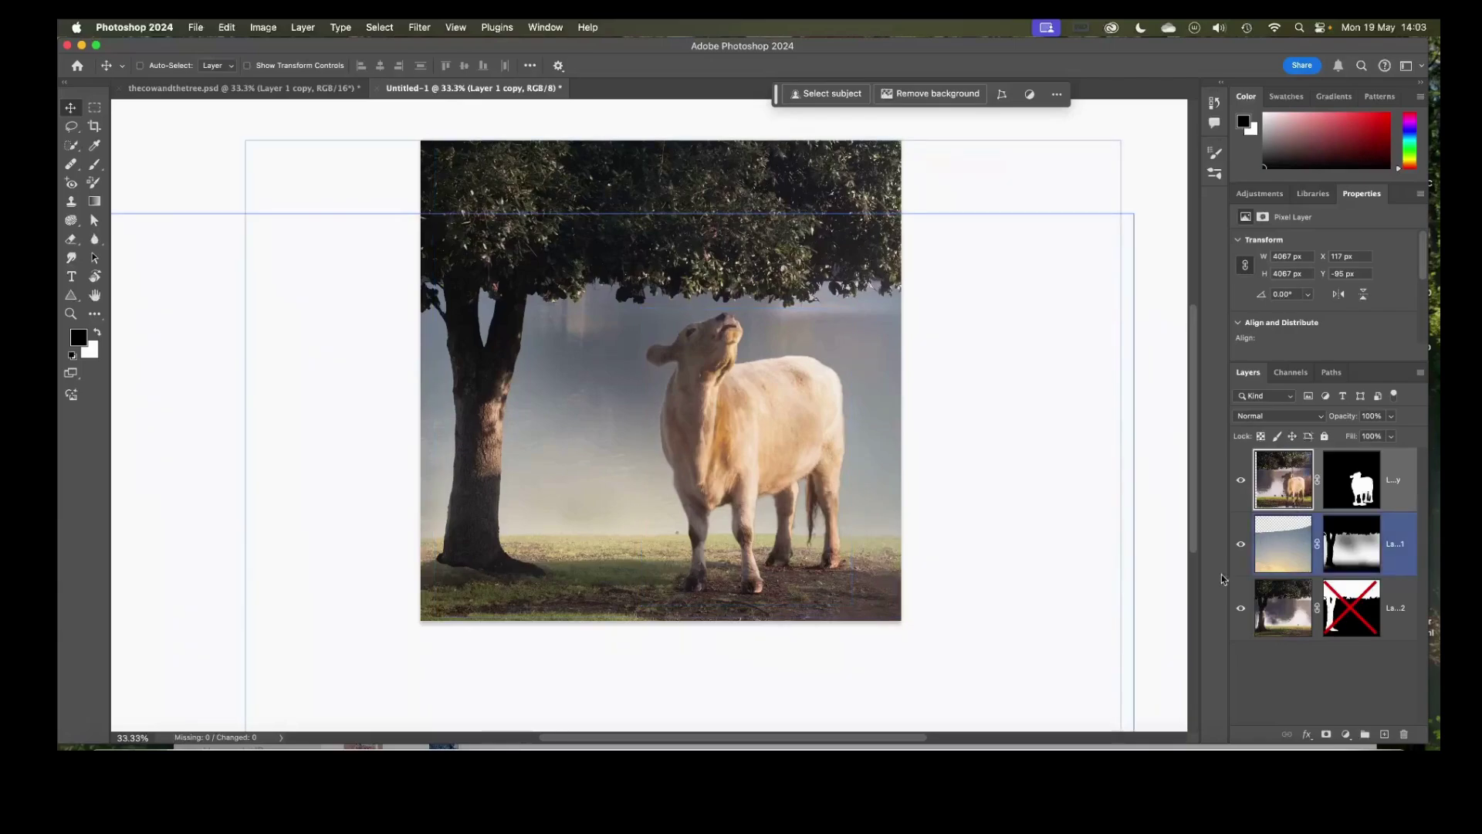
- Toggle the visibility of the cow layer and the Layer 1 sky to compare the composite with and without each
click(1241, 480)
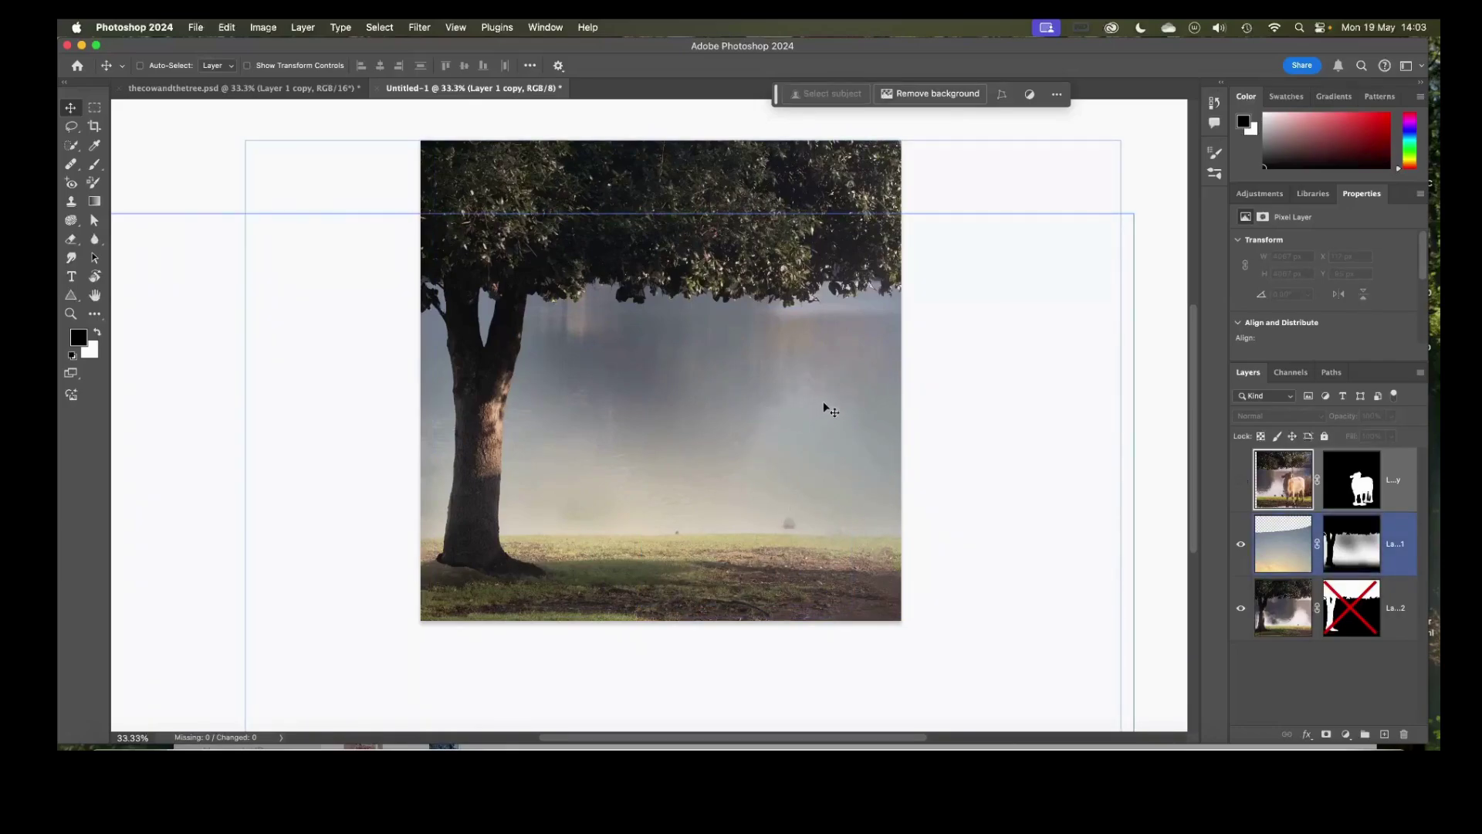
click(1241, 481)
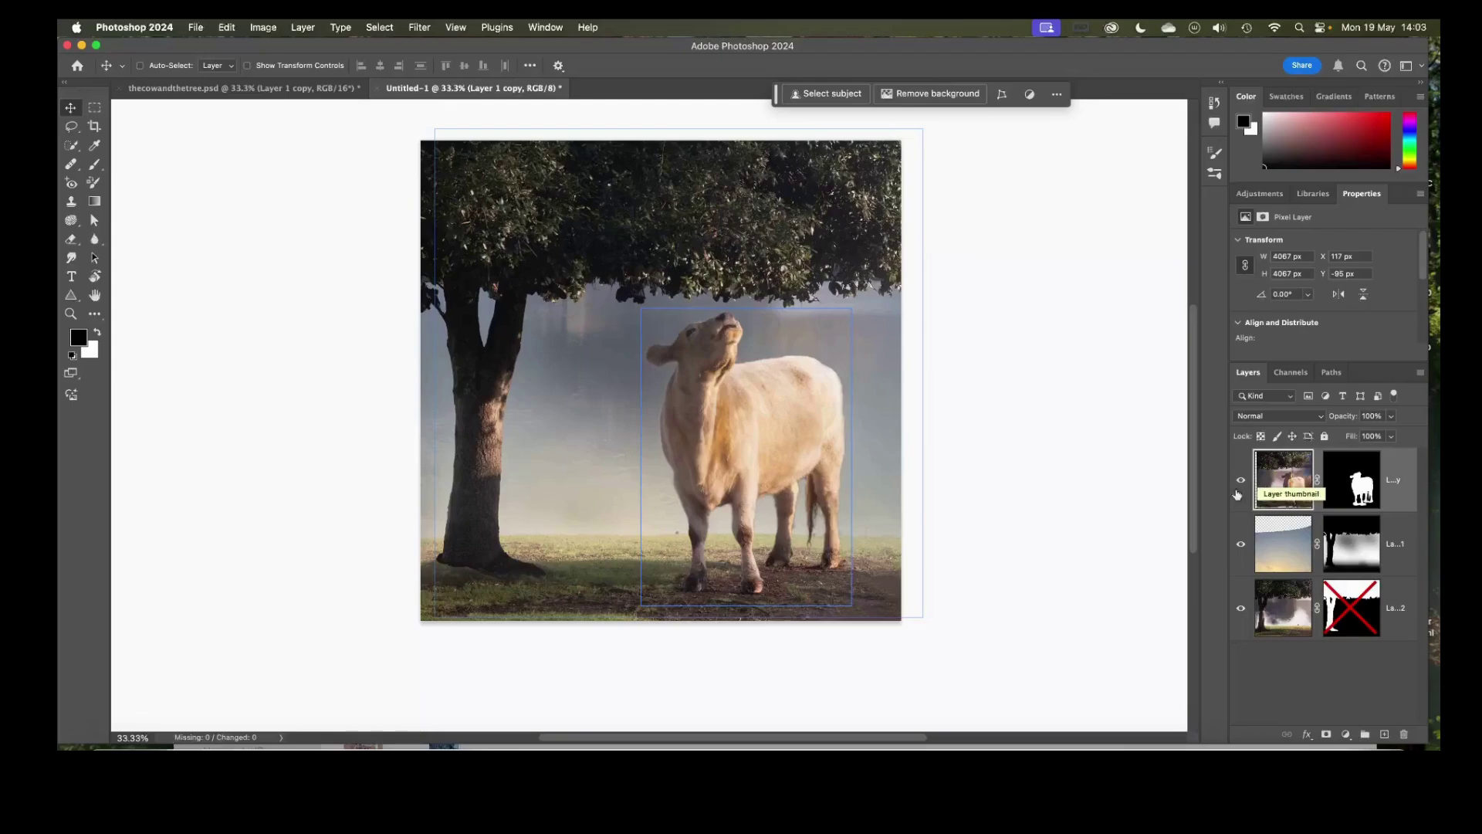
click(1240, 545)
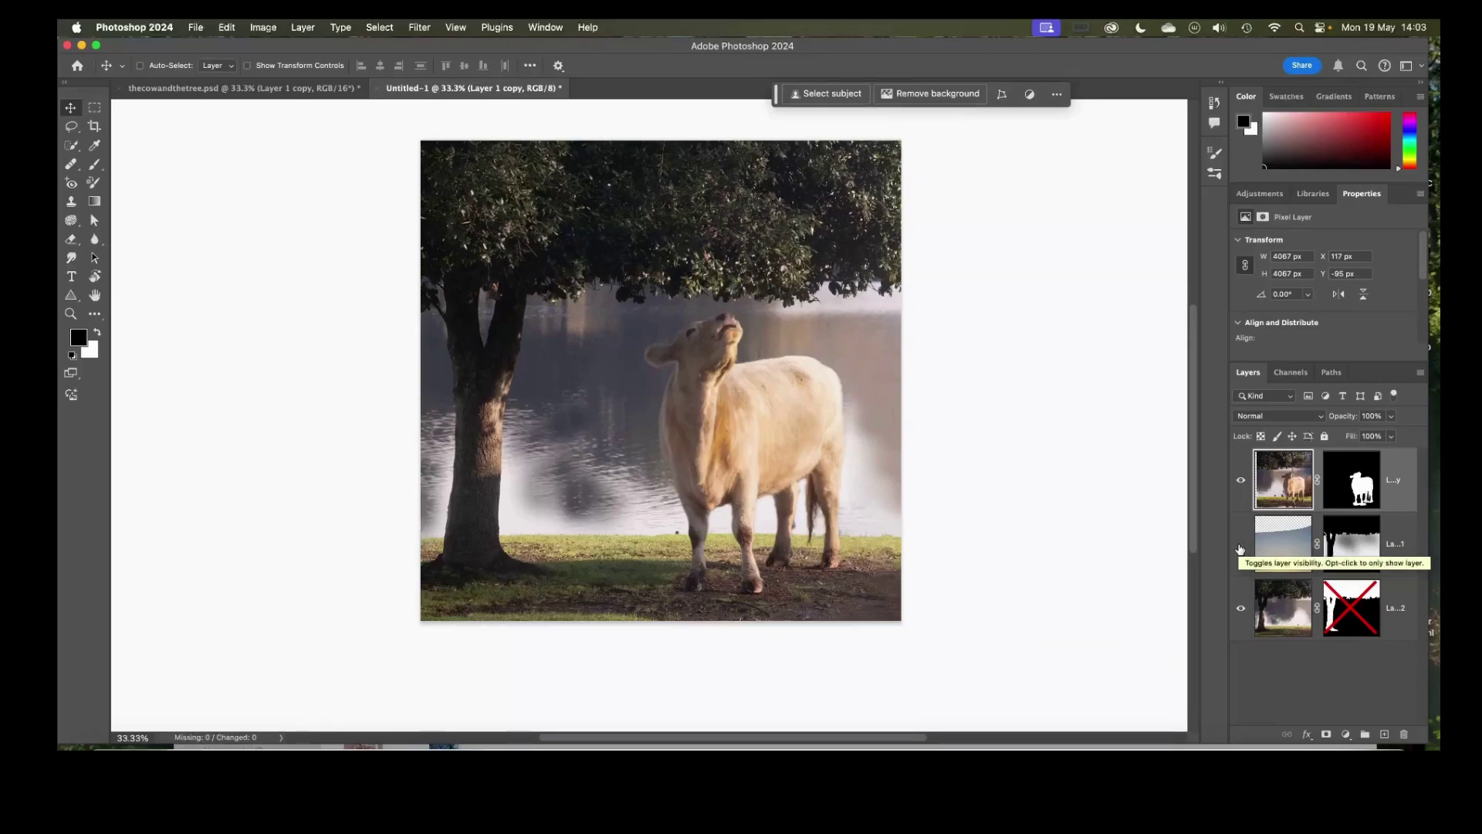
click(1240, 548)
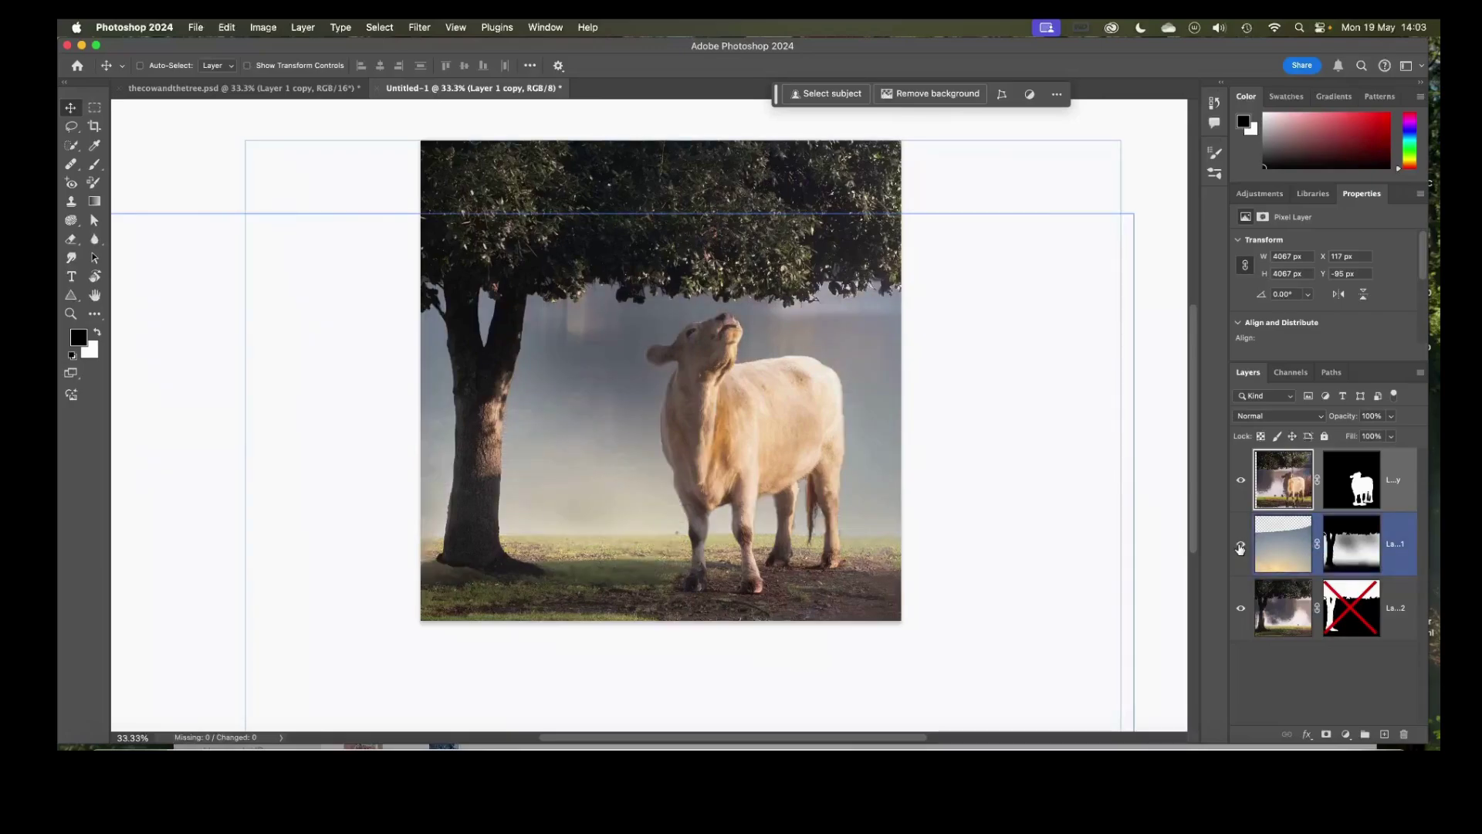
click(1241, 548)
click(1241, 547)
click(1283, 608)
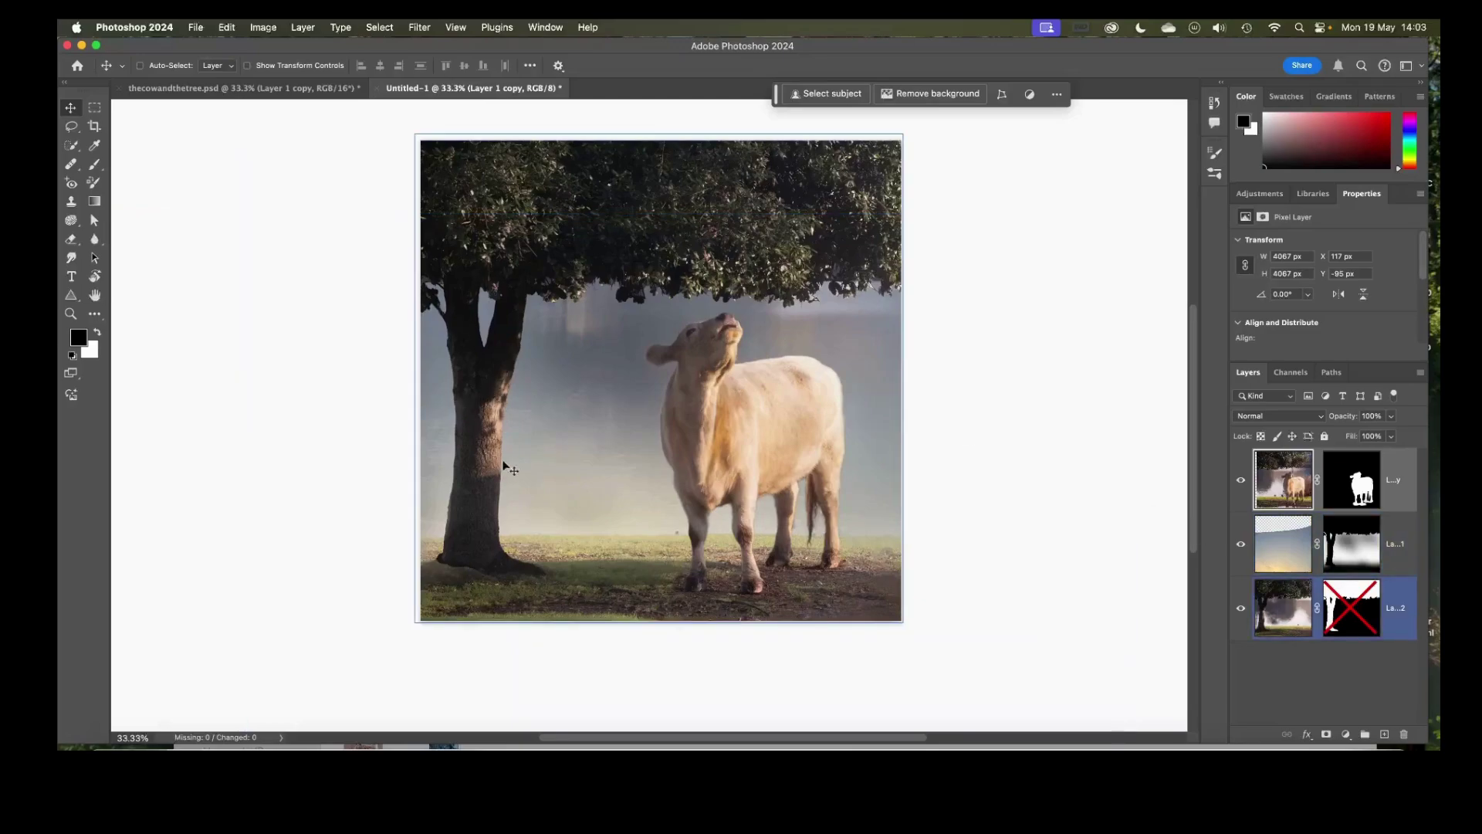
click(1288, 544)
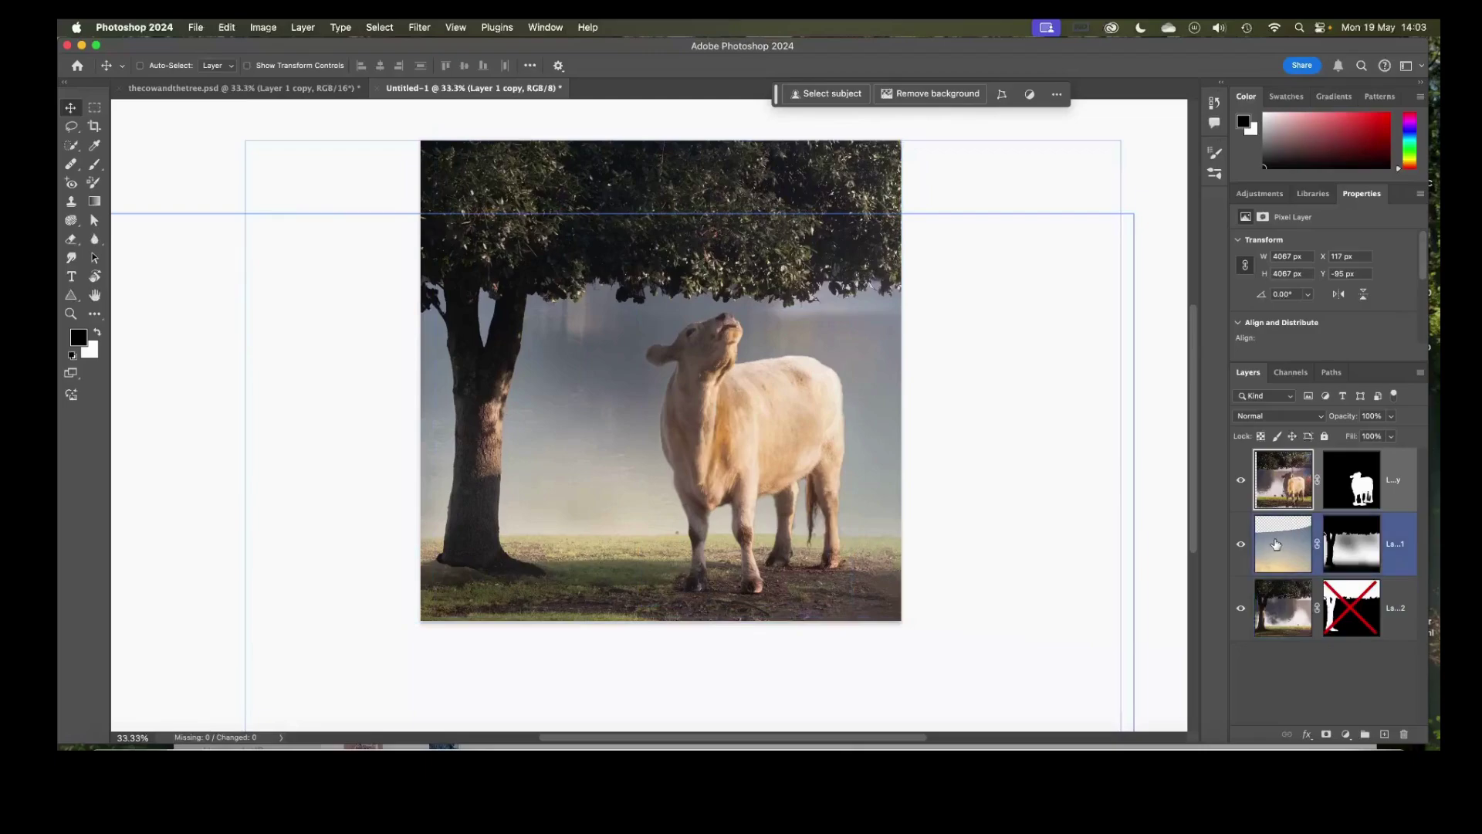